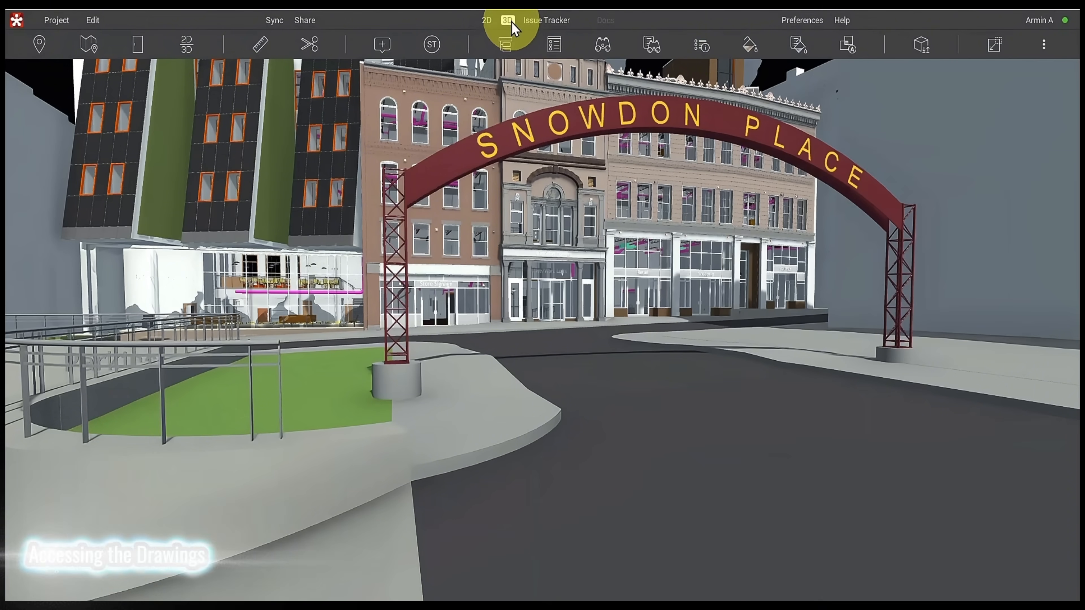
Step: Open the M101 Plan HVAC L1 sheet from the Snowdon Towers Sample HVAC folder in the 2D view
left_click(487, 21)
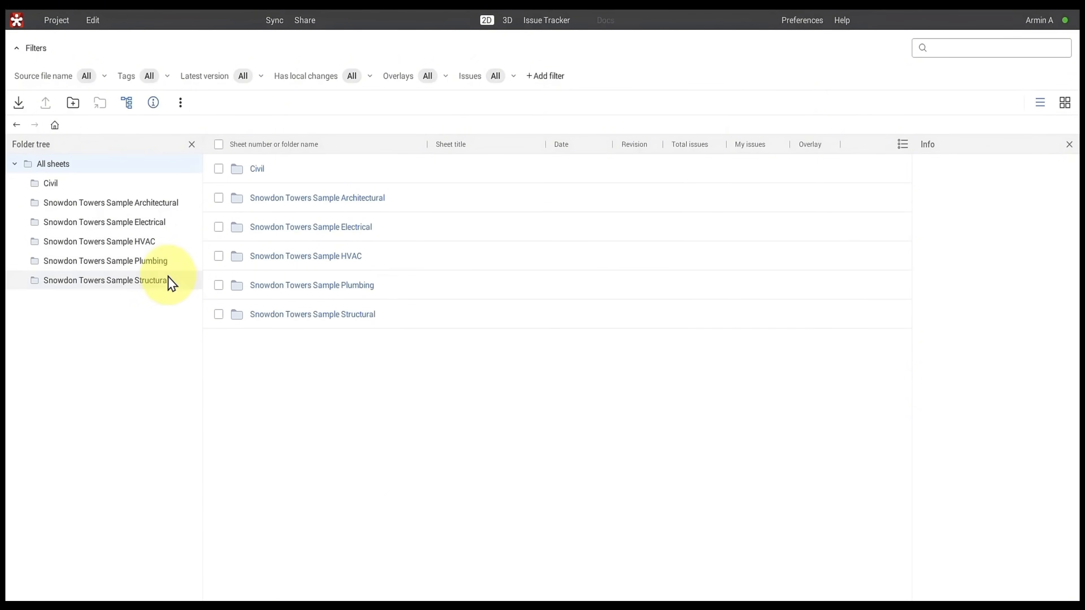
left_click(149, 256)
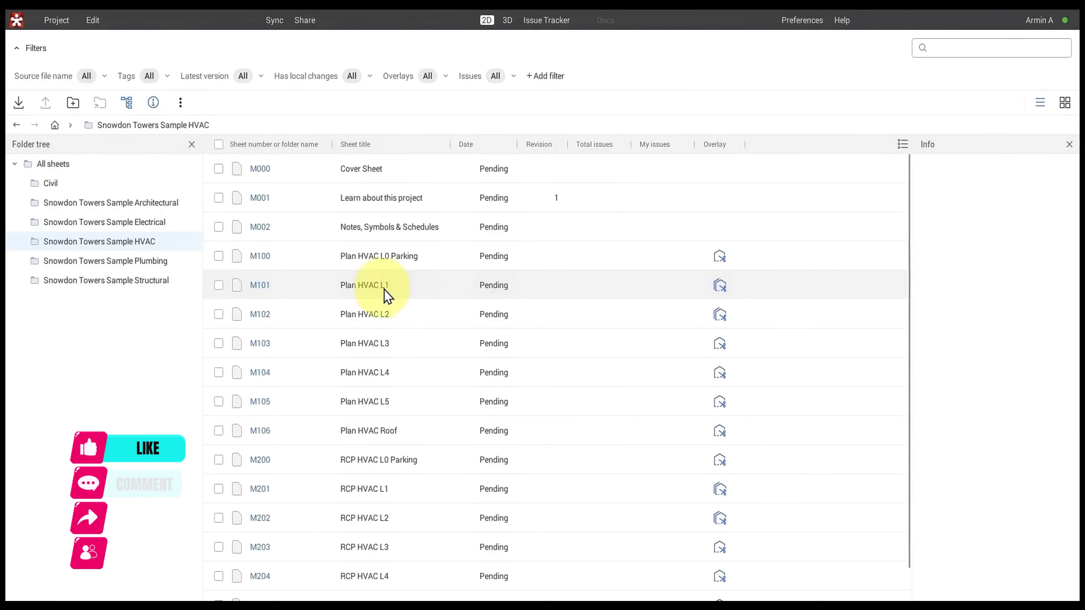
left_click(261, 285)
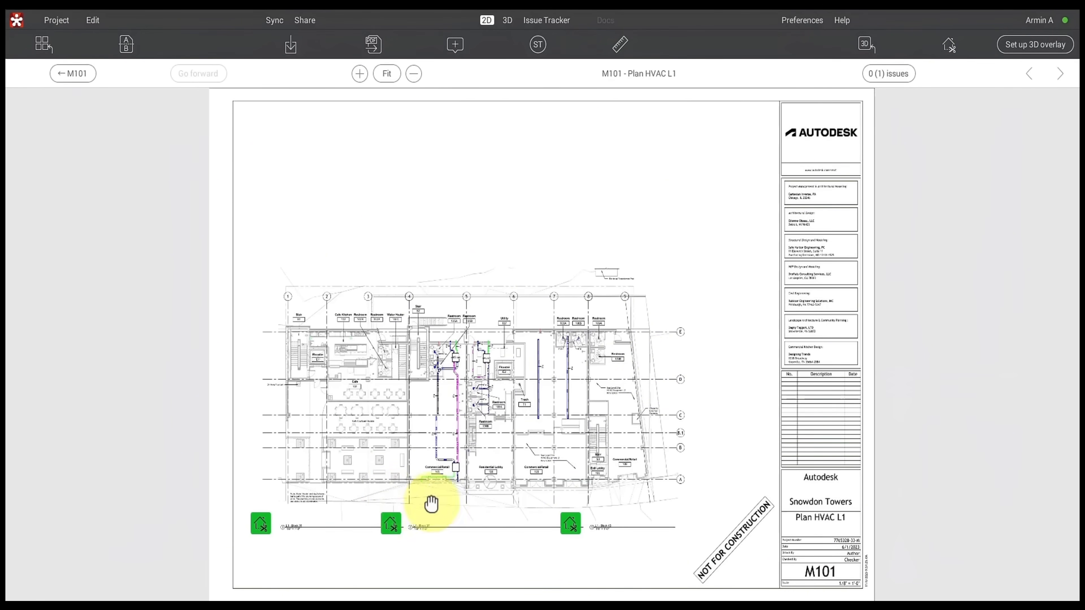
scroll(452, 500, "up", 1)
scroll(453, 468, "up", 5)
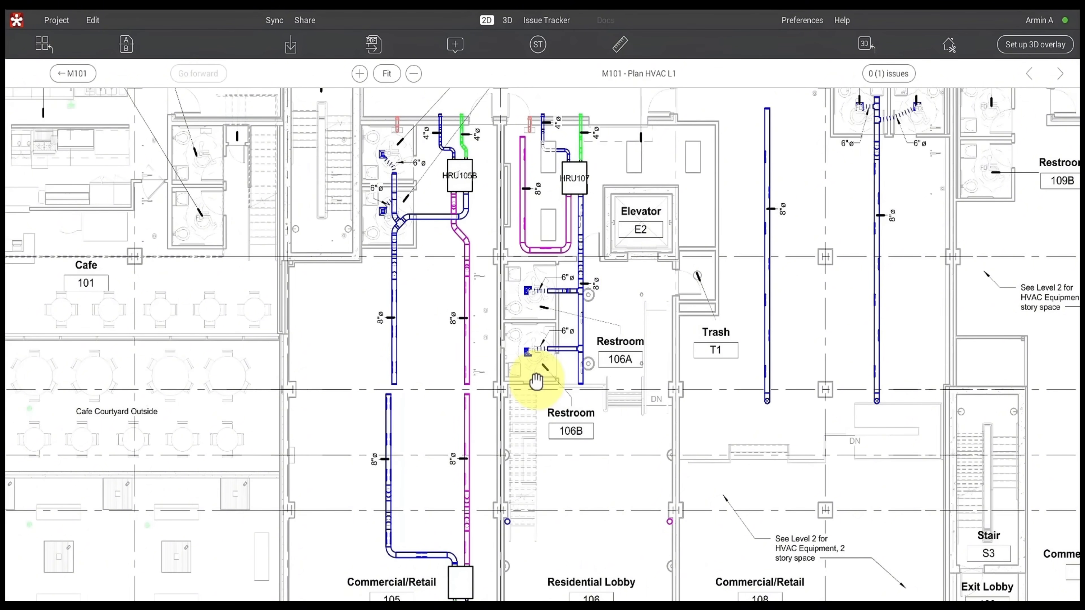
scroll(536, 380, "up", 2)
scroll(536, 380, "down", 2)
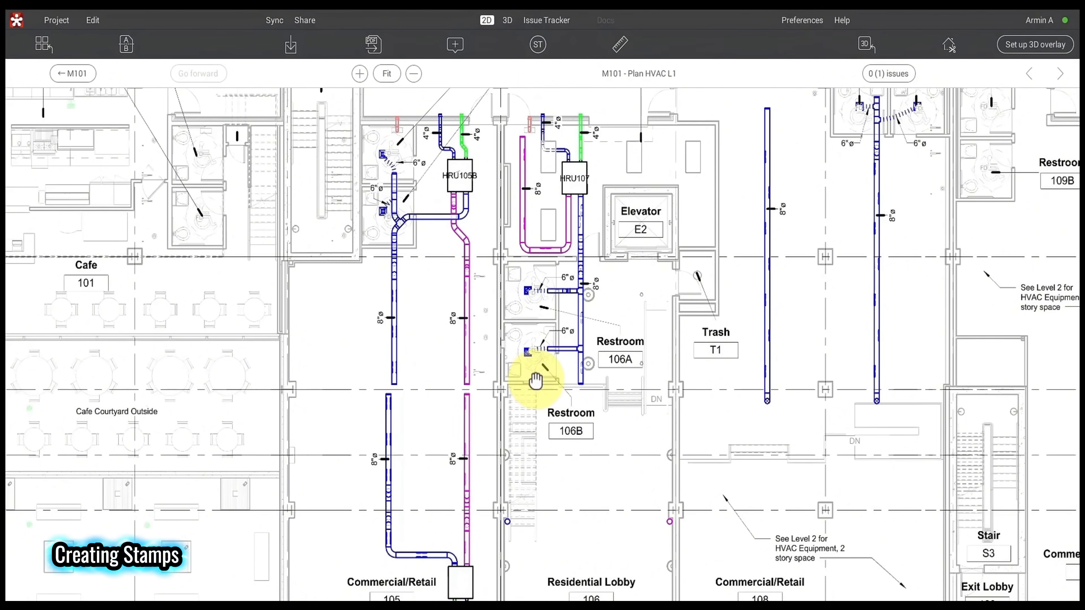
Step: Start a new stamp template with the stamp code 2DMH in a new category named "Constrcutability Review"
left_click(537, 44)
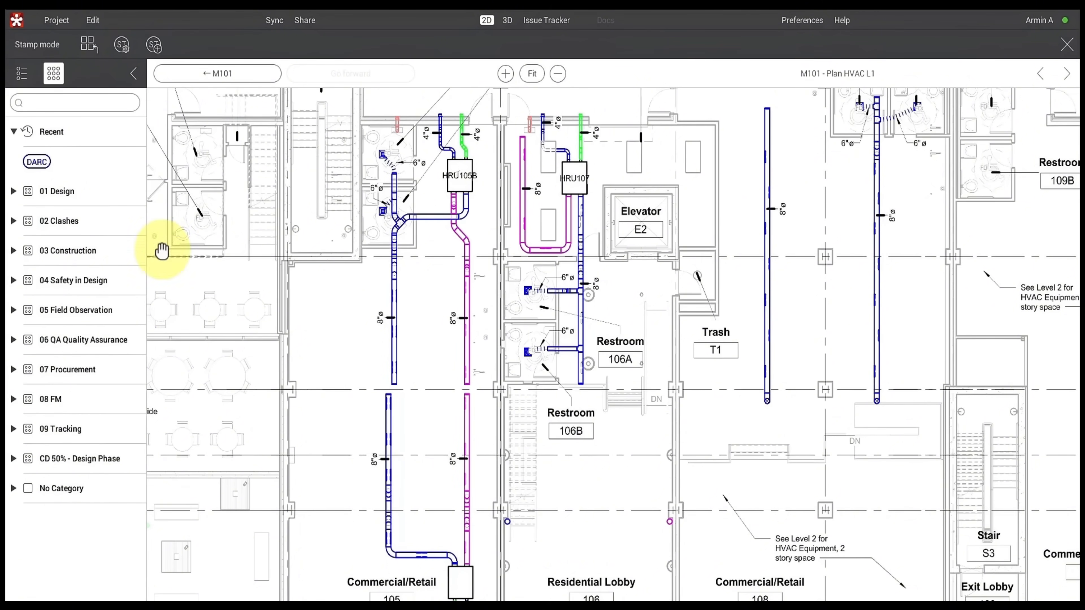
left_click(153, 44)
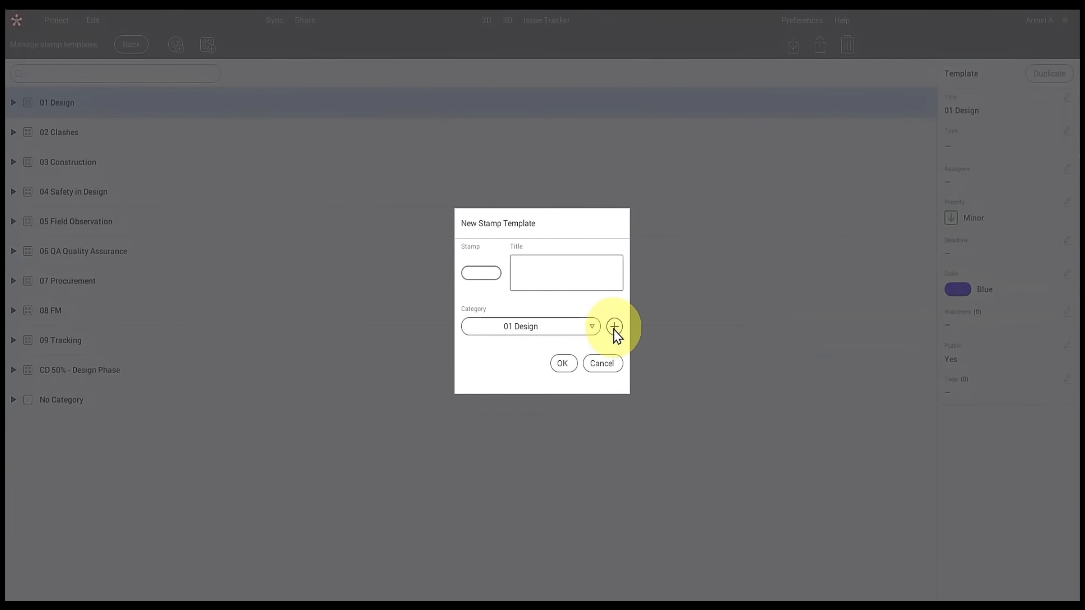
left_click(613, 327)
left_click(548, 330)
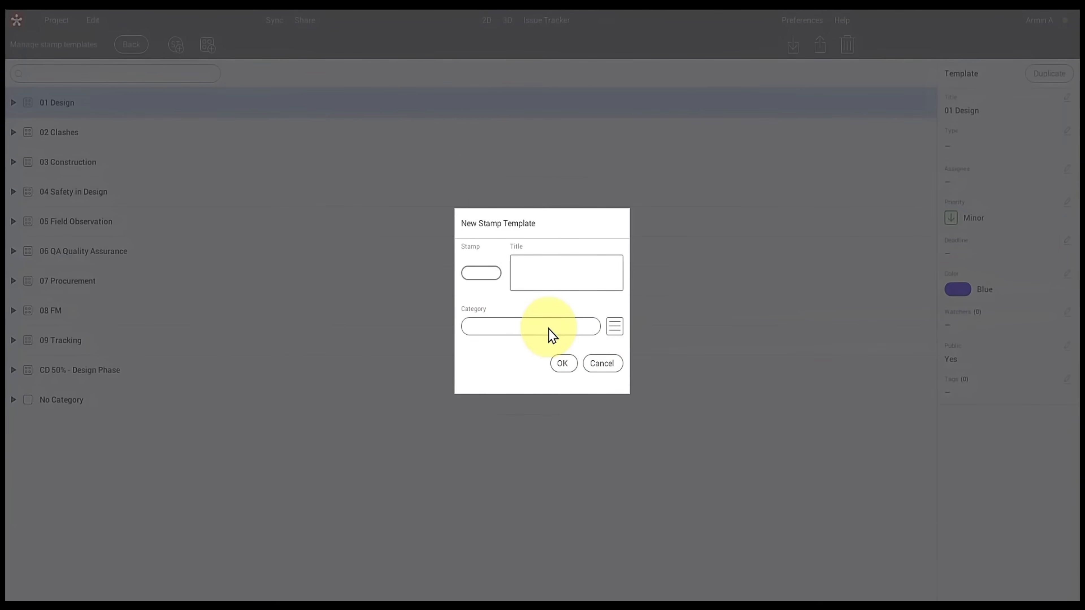
type("Constrcutability Rev")
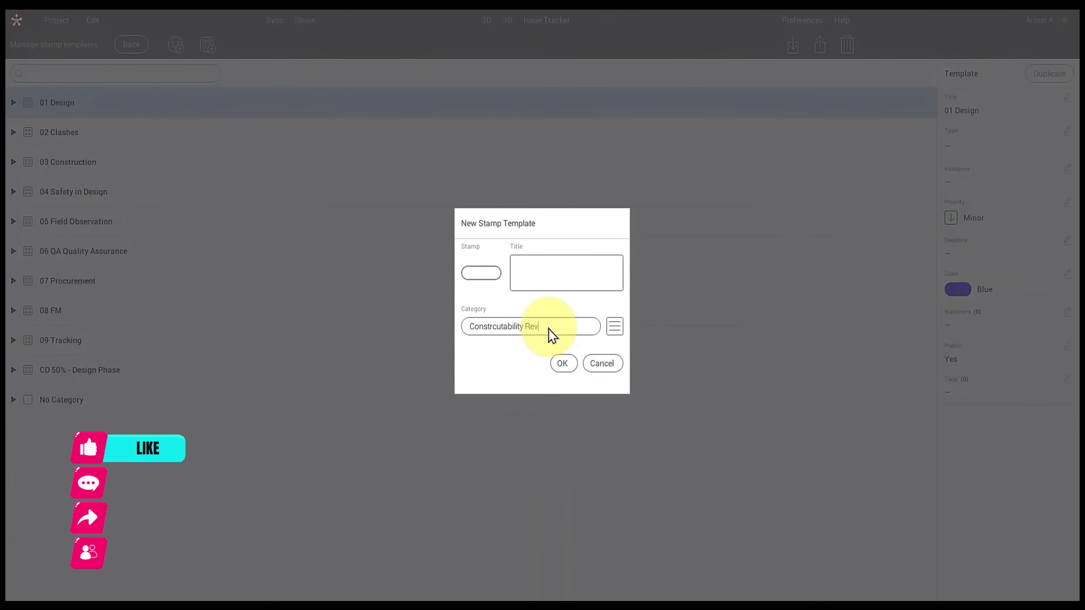
type("iew")
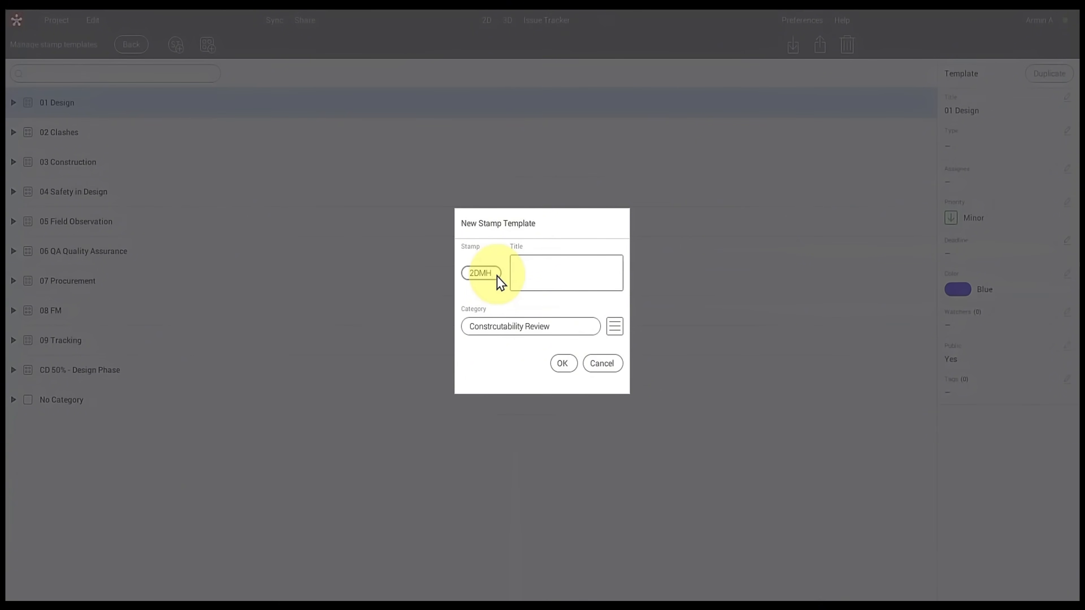
left_click(563, 363)
left_click(562, 271)
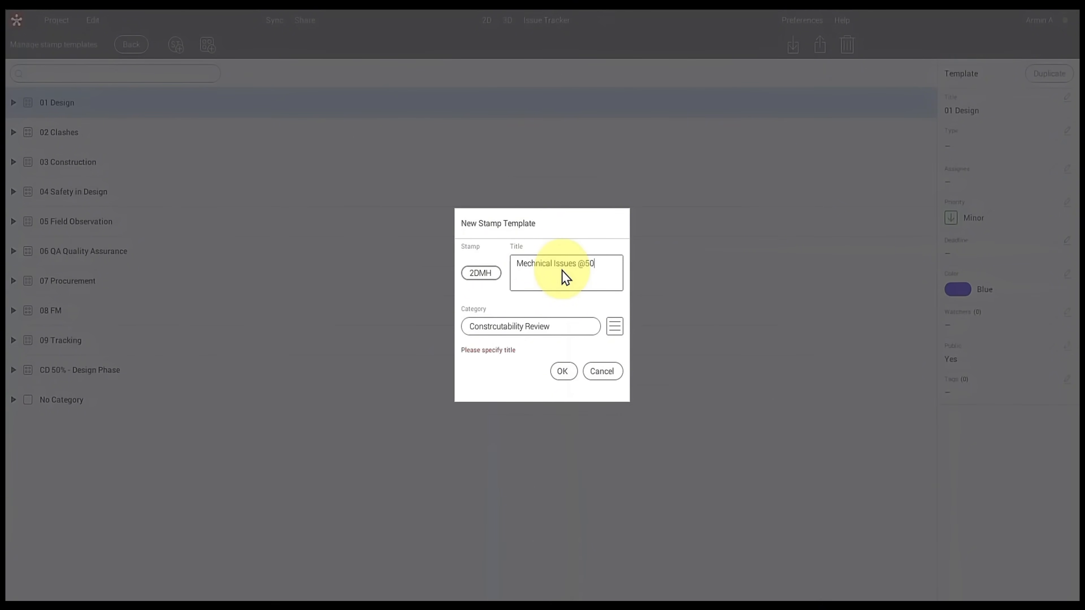
type("%")
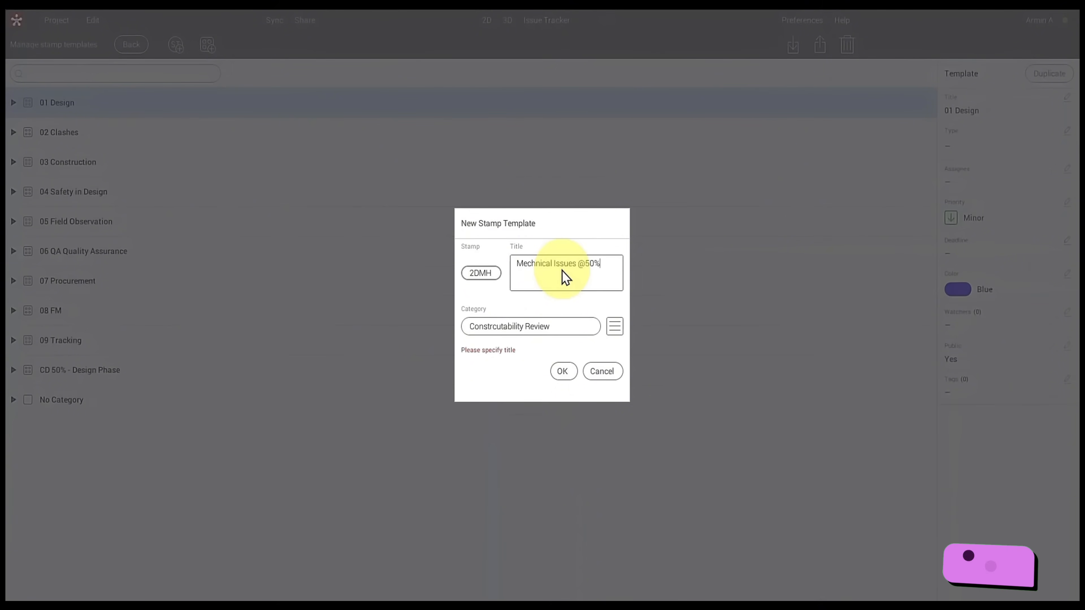
type("CD")
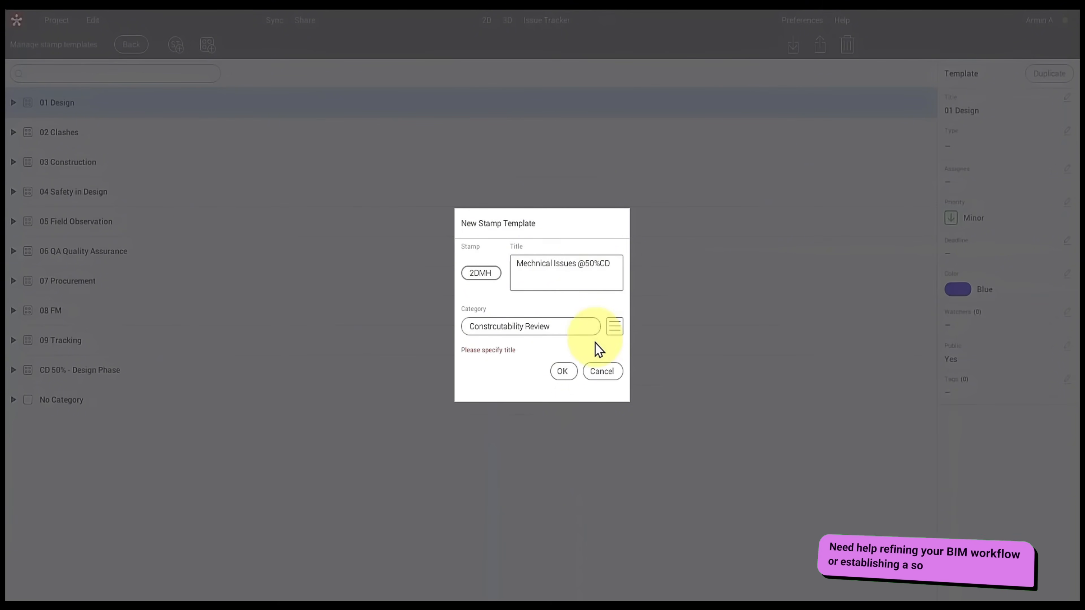
left_click(564, 371)
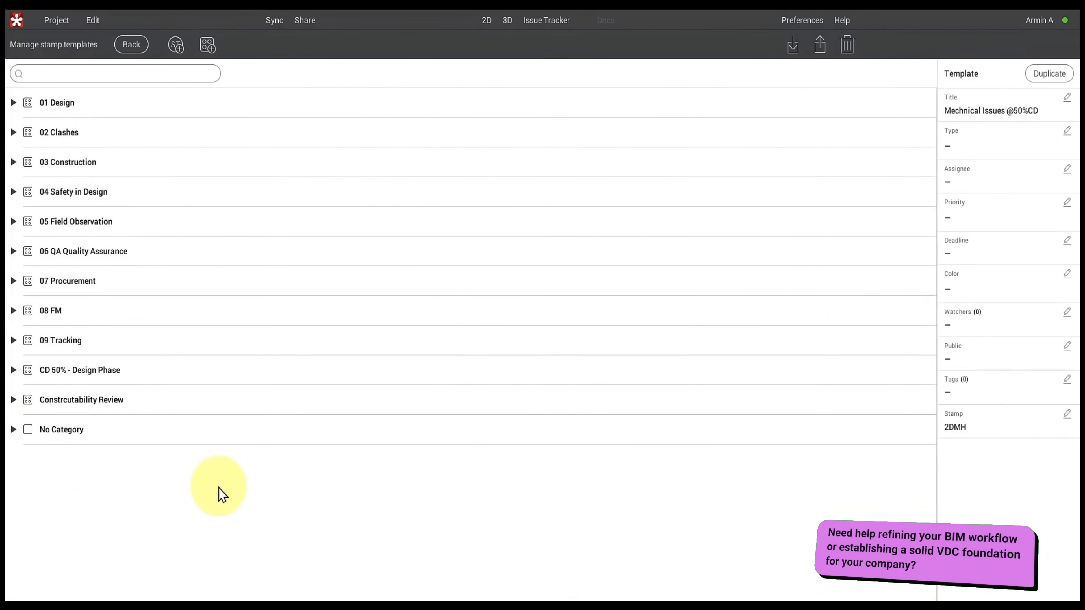
left_click(17, 401)
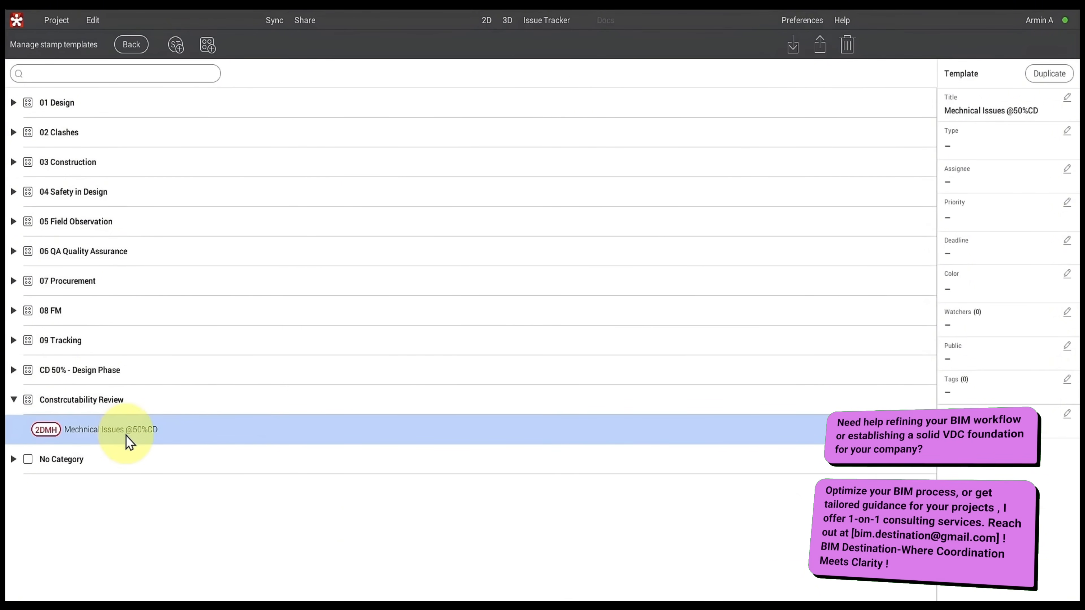
left_click(16, 402)
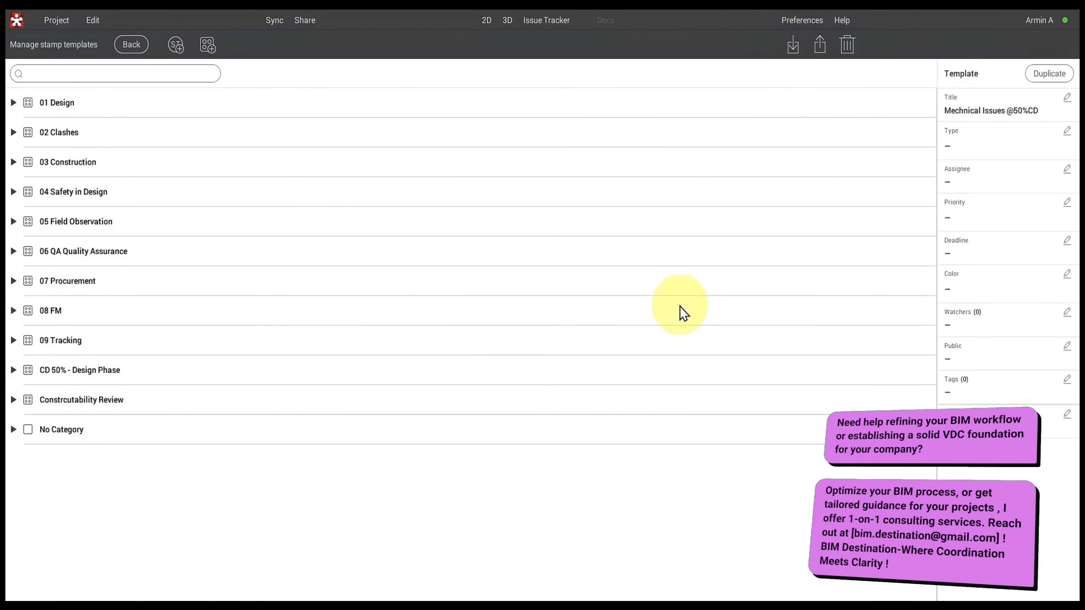
Step: Set the 2DMH stamp template's priority to Major and its deadline to 7 days
left_click(1065, 134)
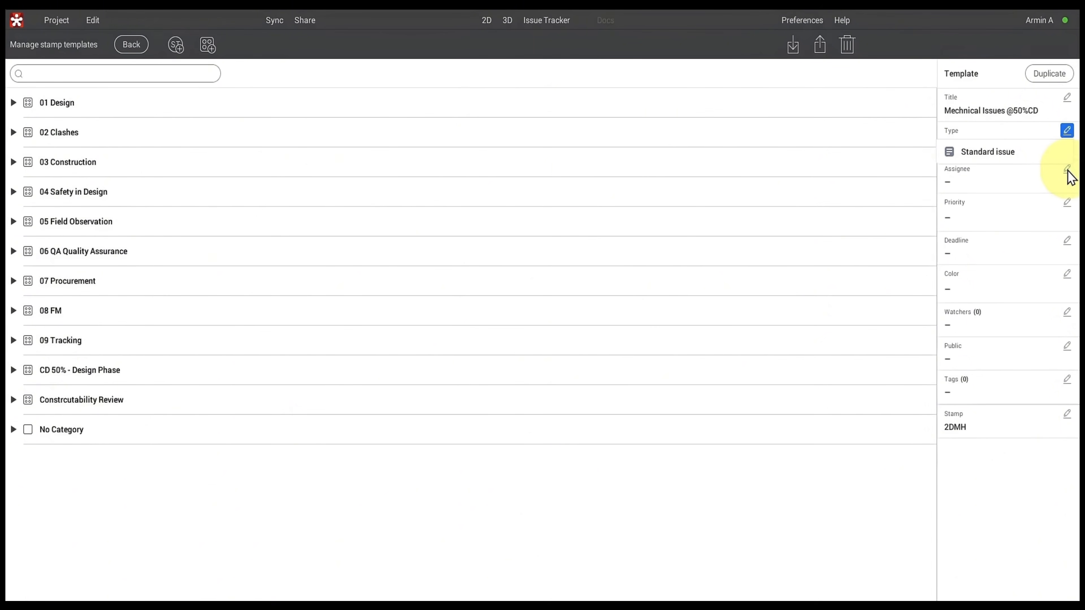
left_click(1066, 202)
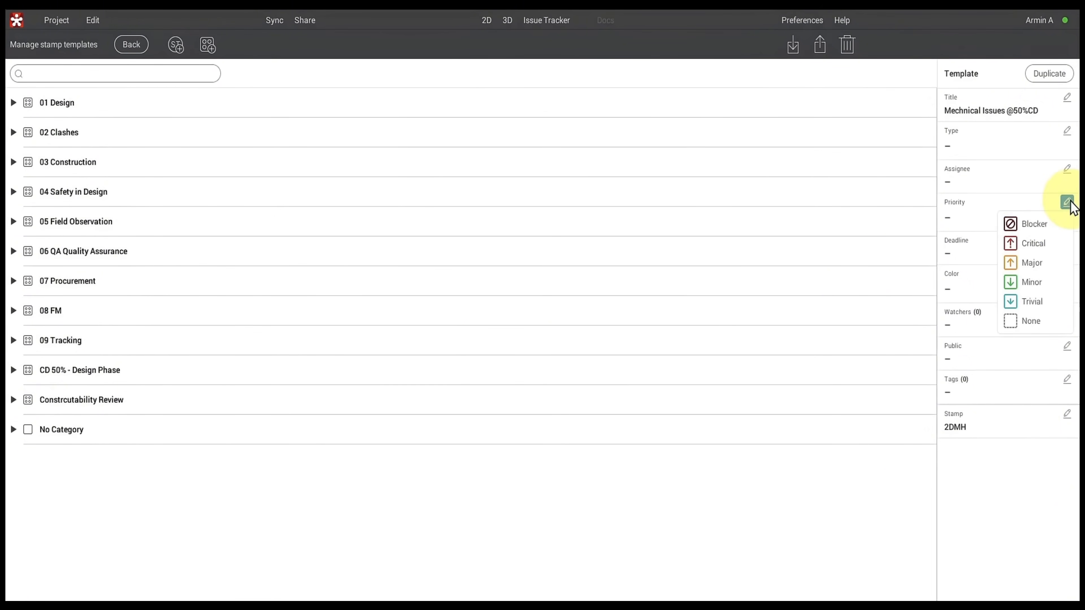
left_click(1042, 263)
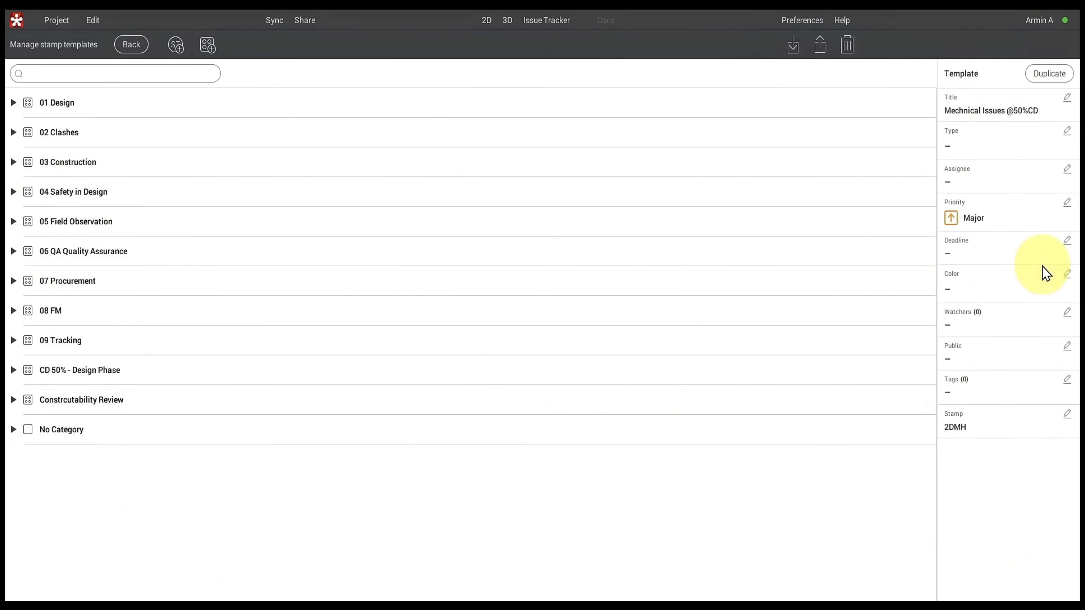
left_click(1066, 242)
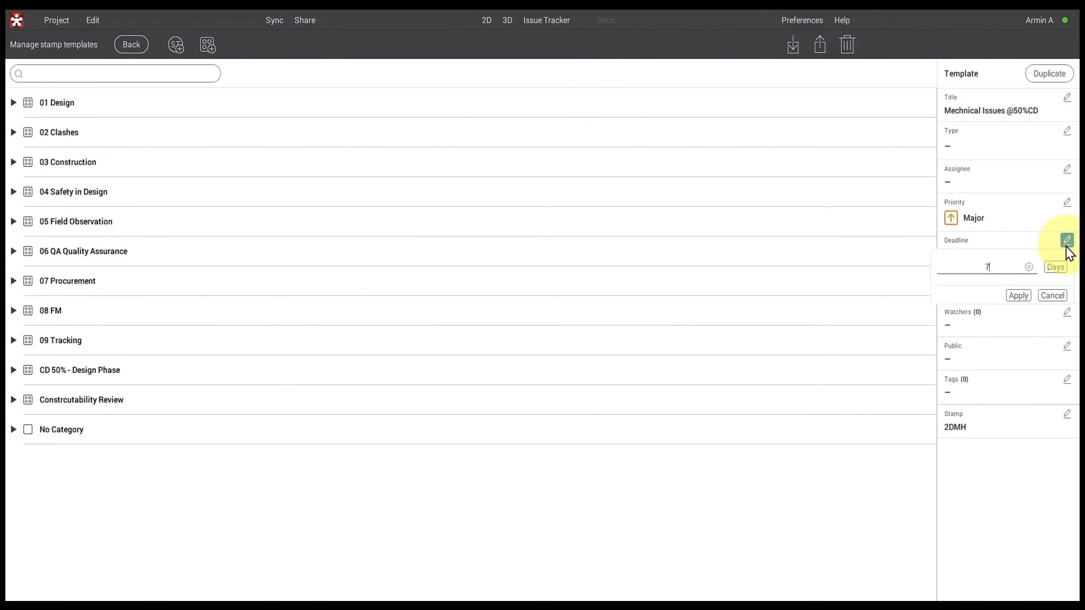
left_click(1027, 295)
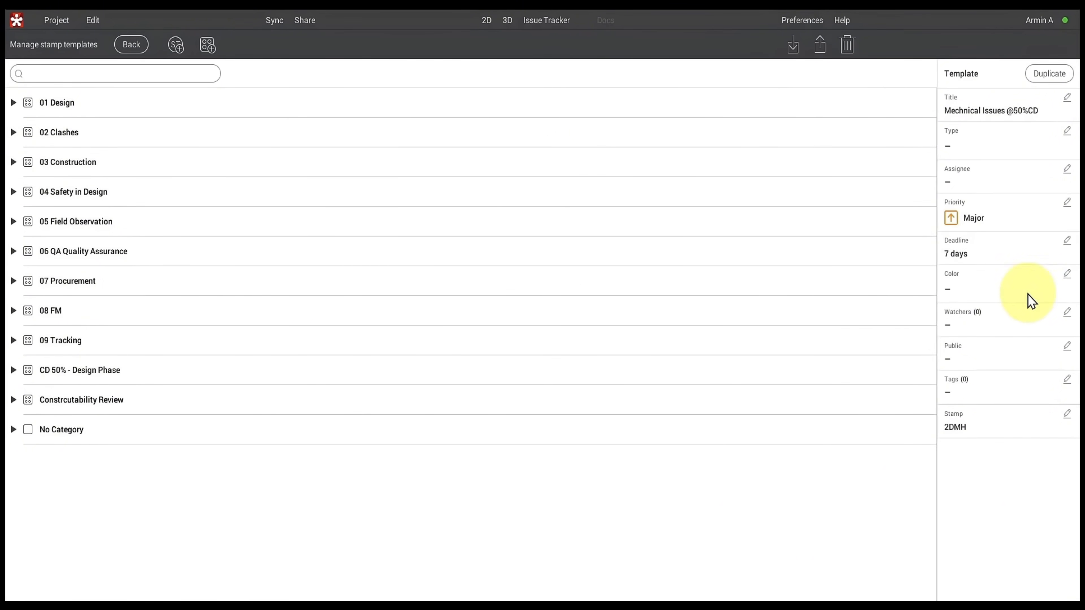
Step: Set the 2DMH stamp template's color to Pink and Public to Yes, and return to the sheet
left_click(1066, 274)
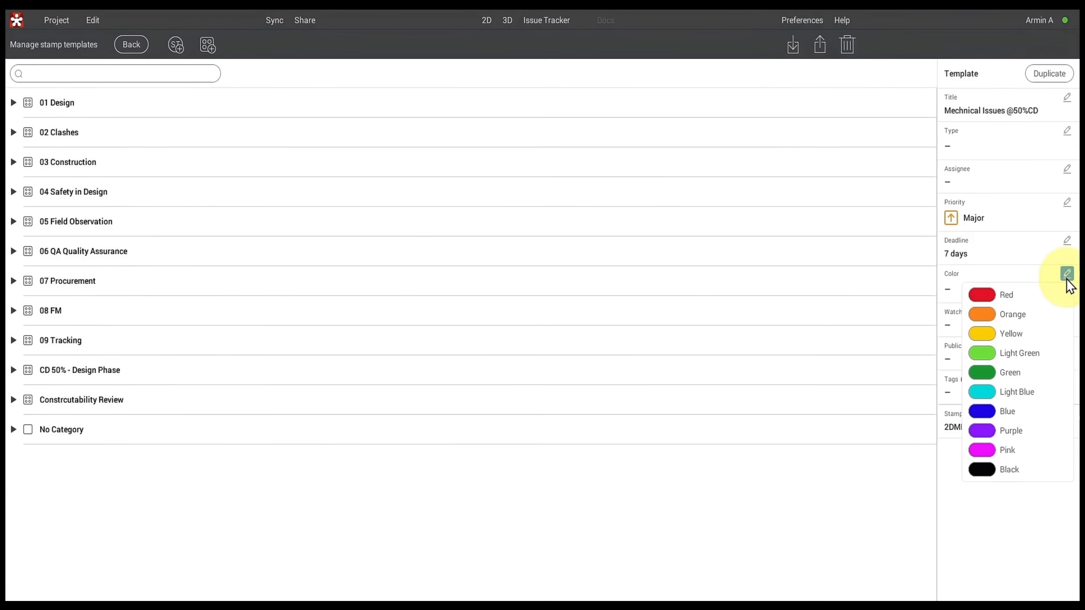
left_click(1001, 452)
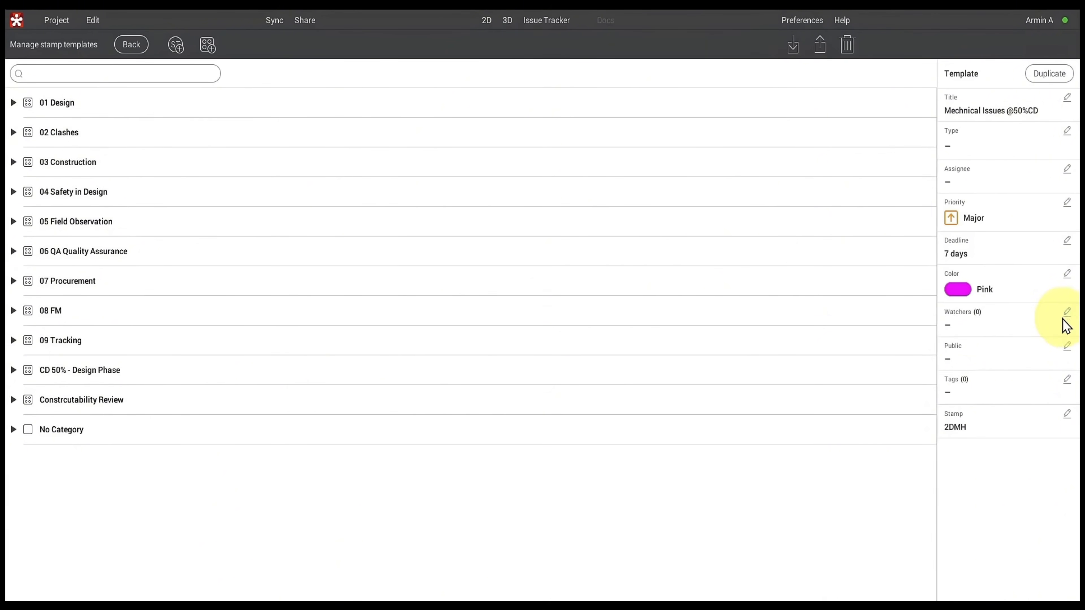
left_click(1068, 346)
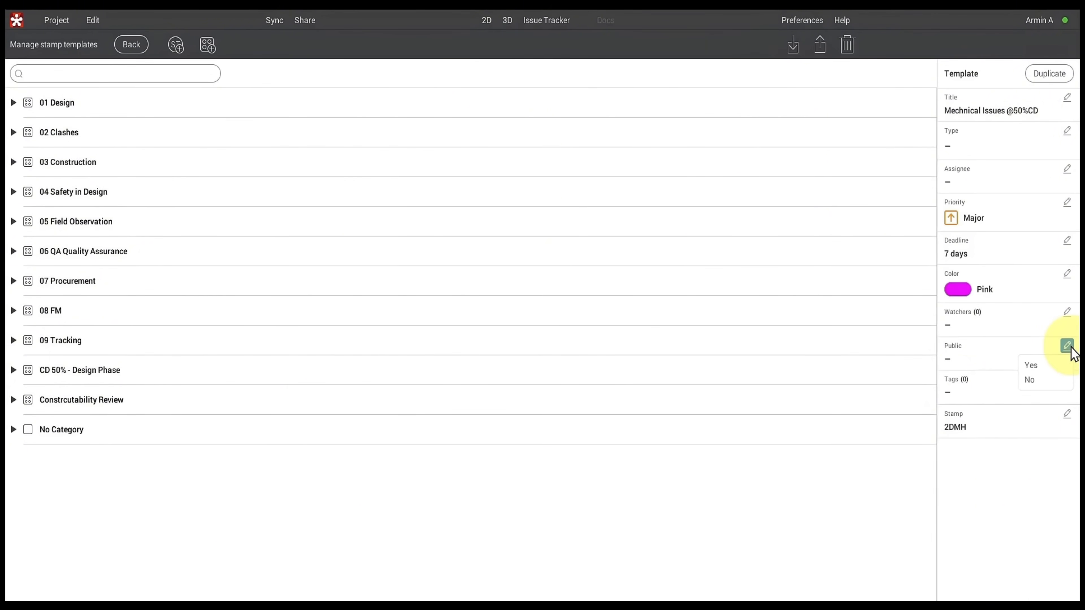
left_click(1053, 370)
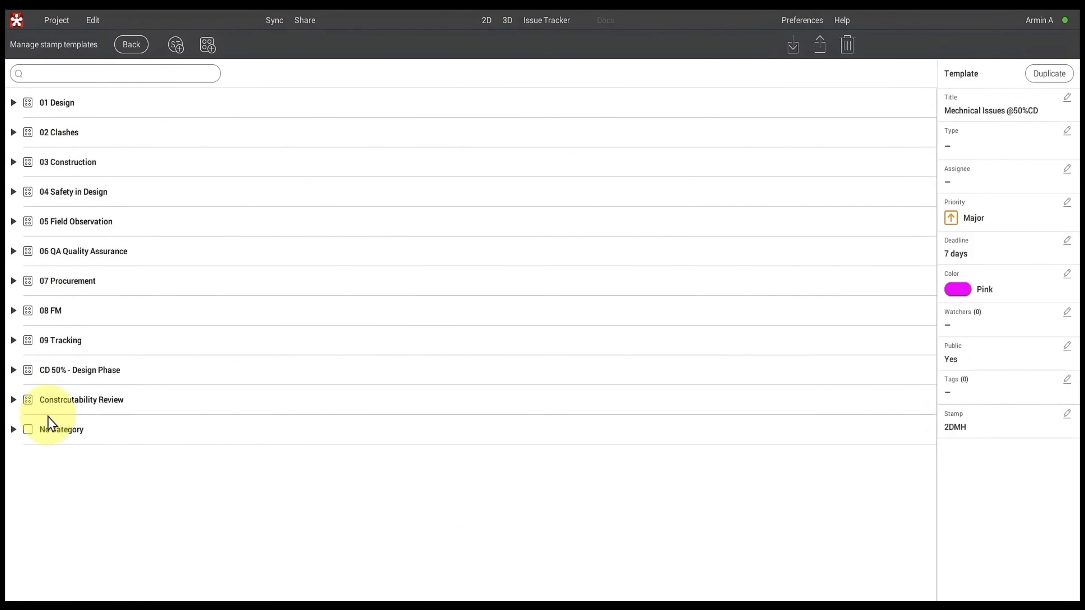
left_click(16, 401)
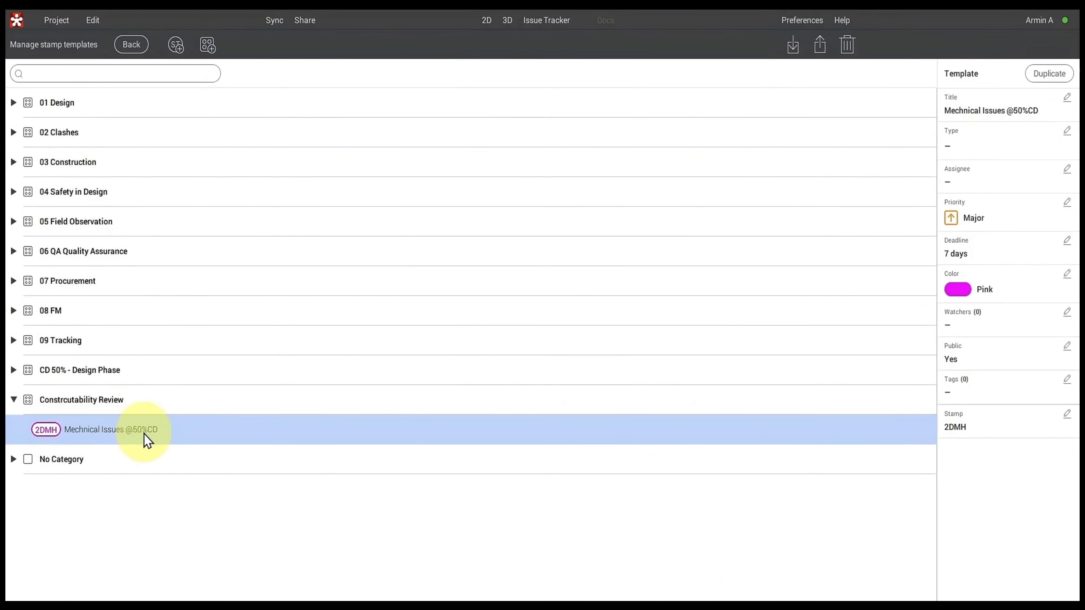
left_click(132, 46)
Step: Examine the ductwork around the restrooms on sheet M101 up close and in the full-sheet view
scroll(516, 429, "up", 10)
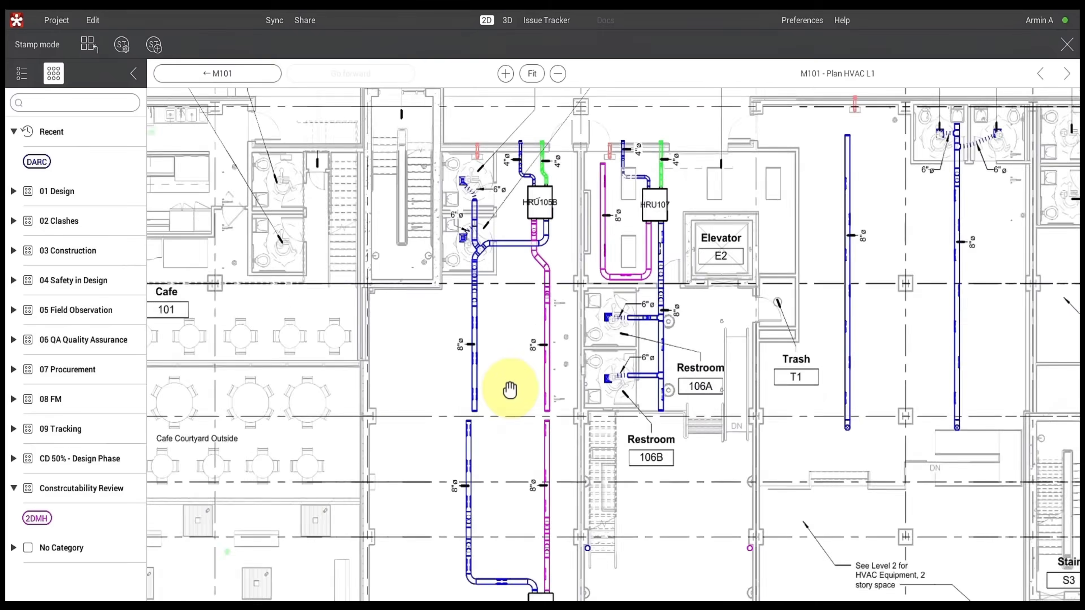
scroll(453, 384, "down", 8)
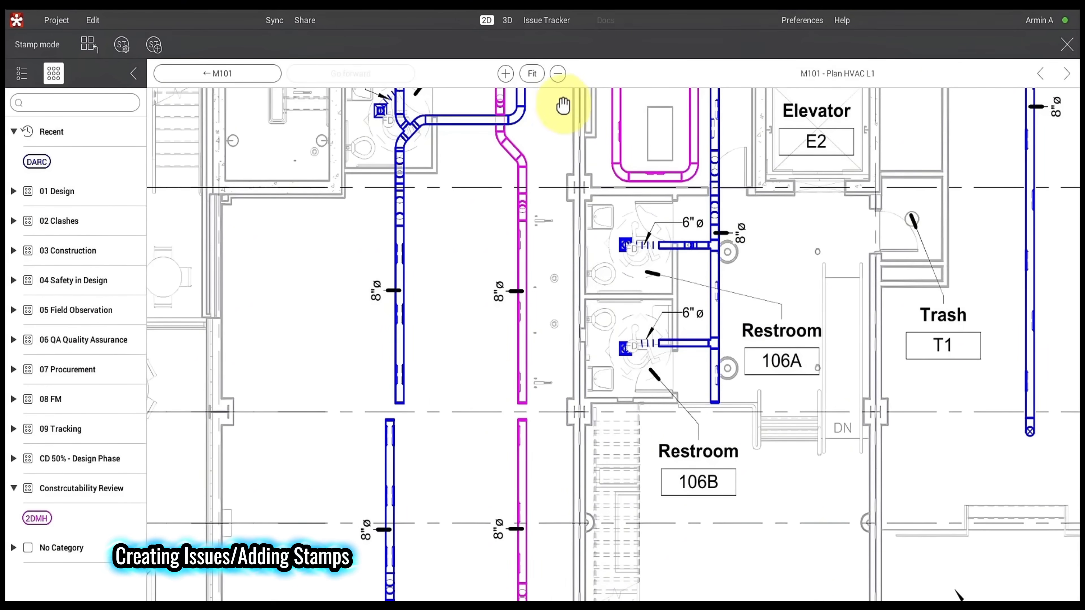
left_click(511, 75)
left_click(510, 75)
left_click(555, 75)
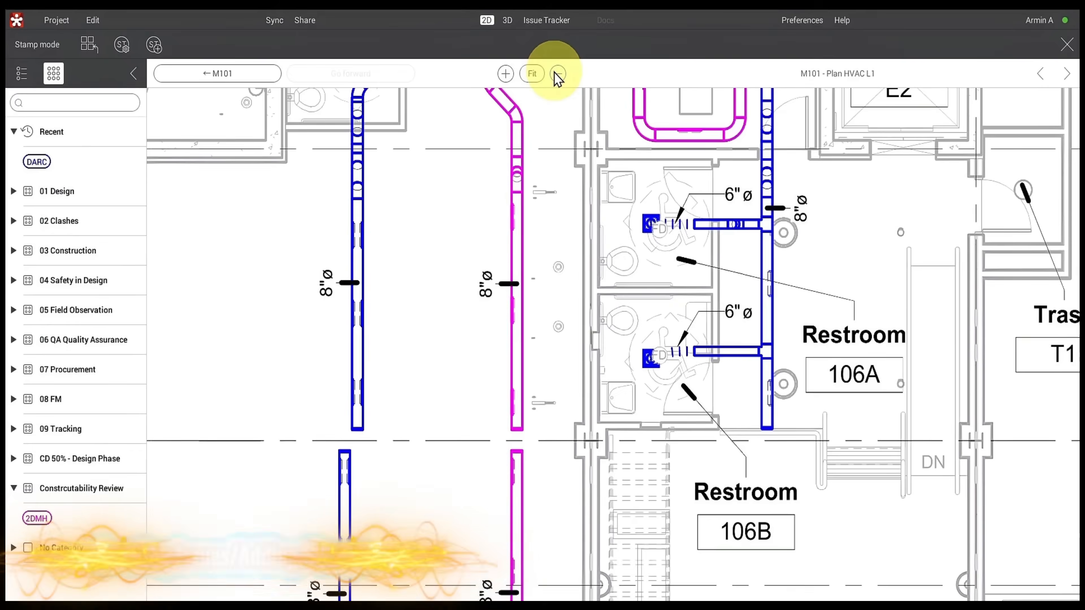
left_click(535, 75)
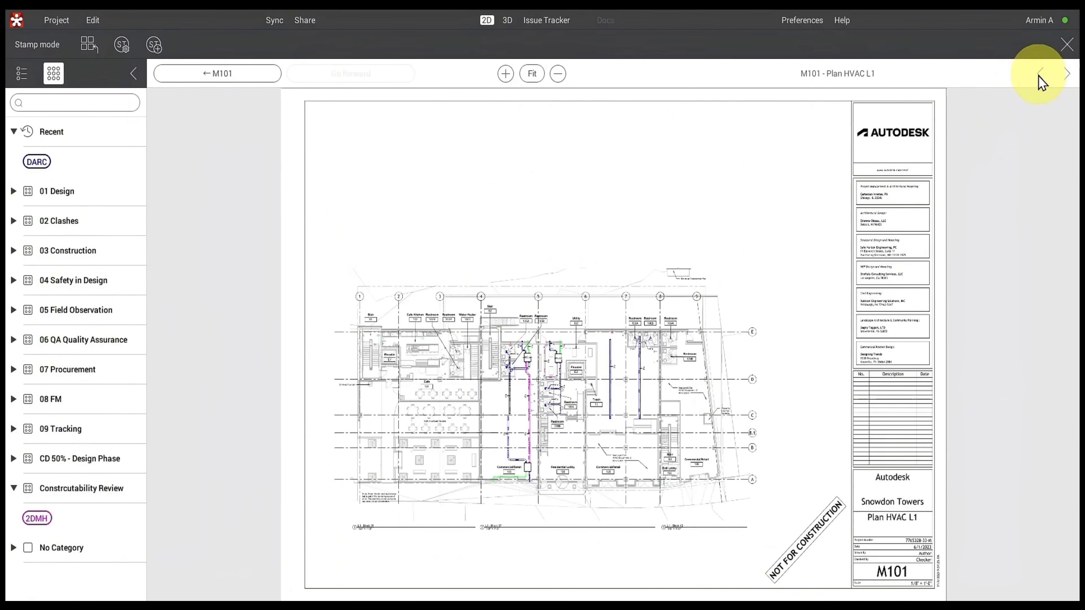
left_click(229, 81)
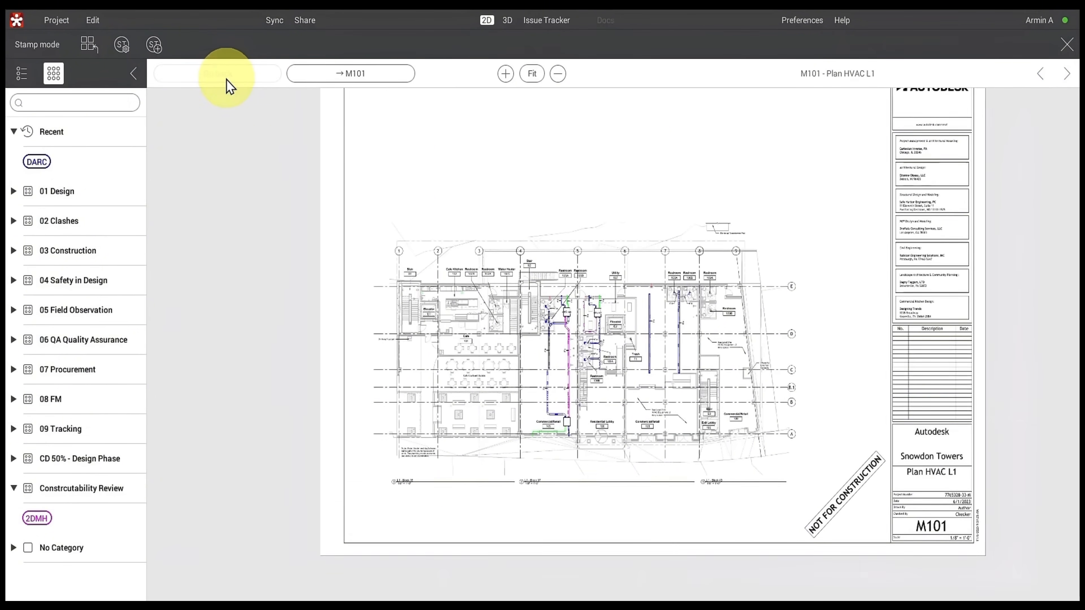
left_click(337, 84)
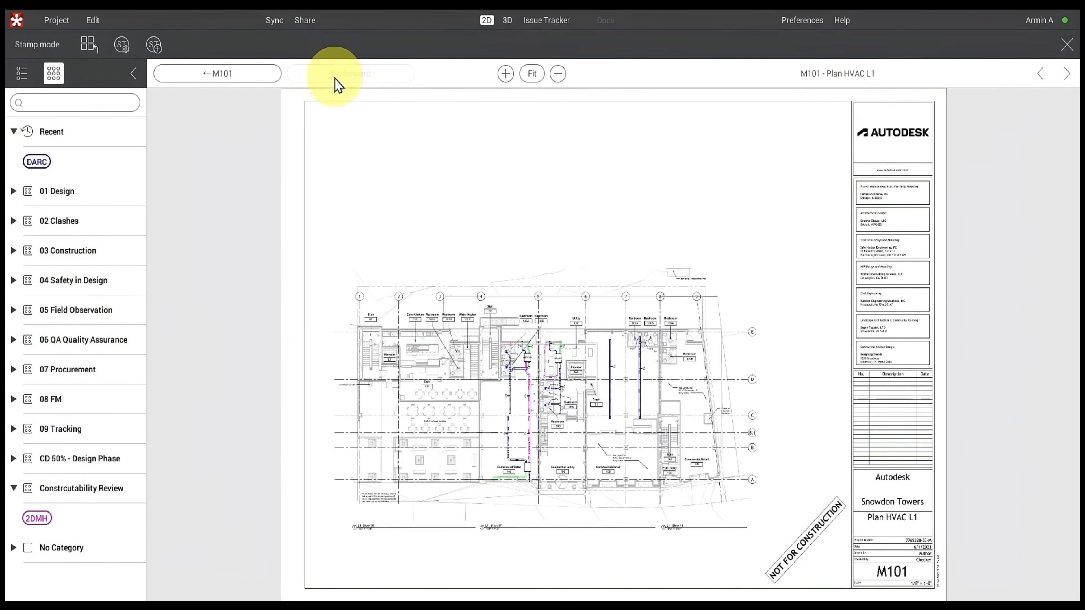
Step: Browse ahead to sheet M103 and back to M101, bringing its Level 1 HVAC floor plan into closer view
left_click(1069, 79)
left_click(1070, 79)
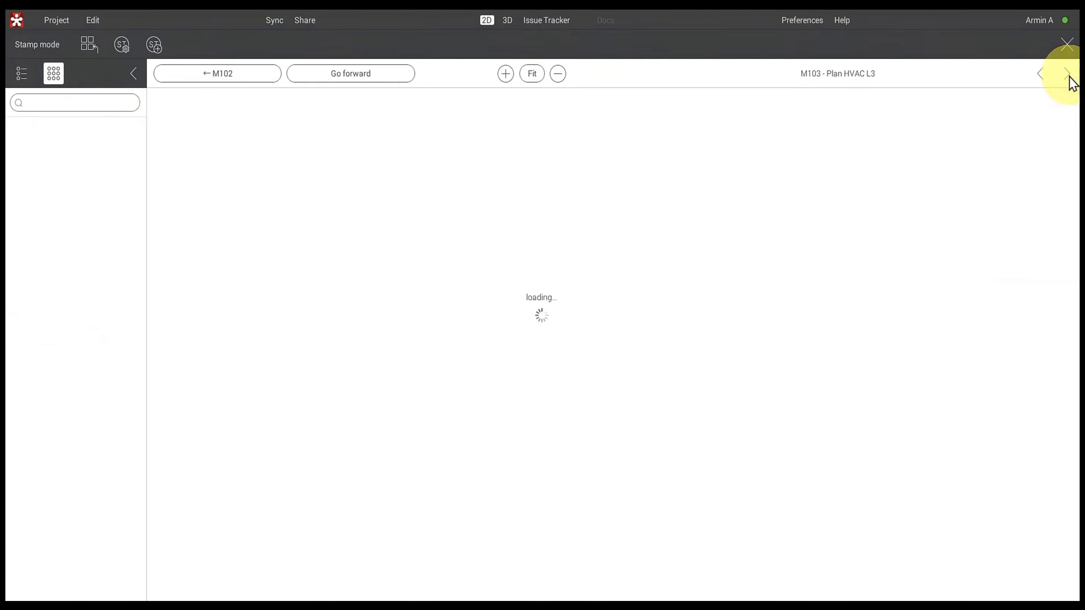
left_click(1043, 76)
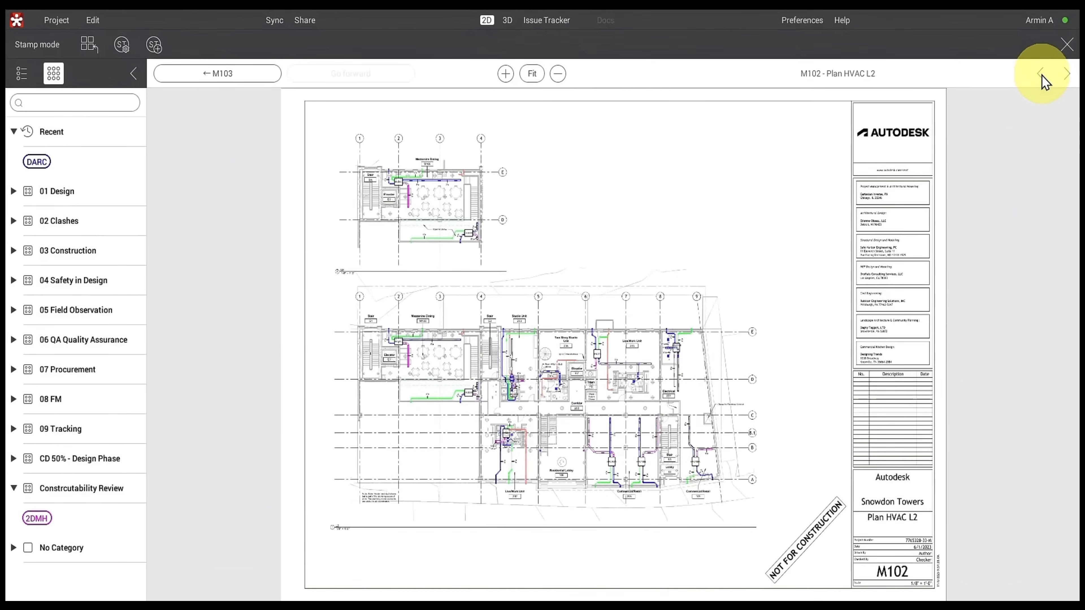
left_click(1042, 76)
scroll(545, 465, "up", 5)
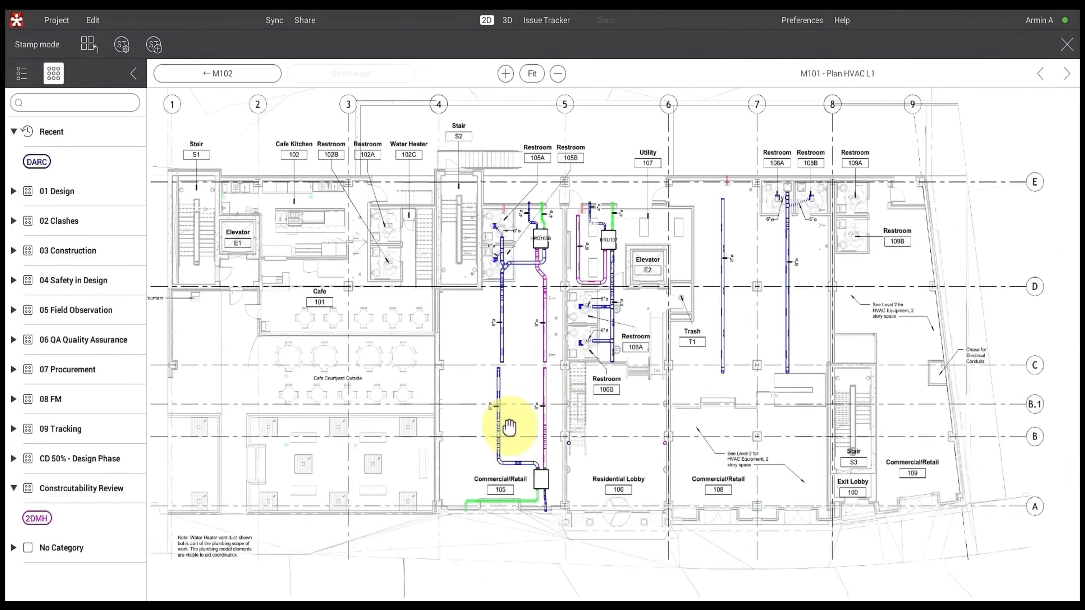
Step: Place a 2DMH stamp on the magenta 8"ø duct in Commercial/Retail 105, level with Restroom 106B
left_click_drag(501, 345, 465, 468)
scroll(543, 310, "up", 3)
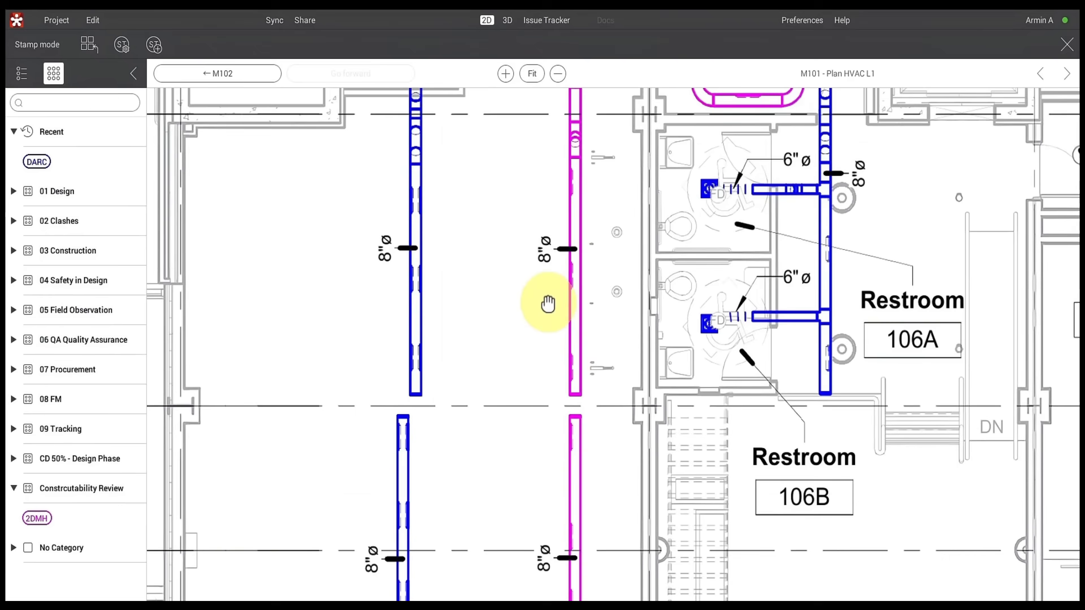
left_click(38, 518)
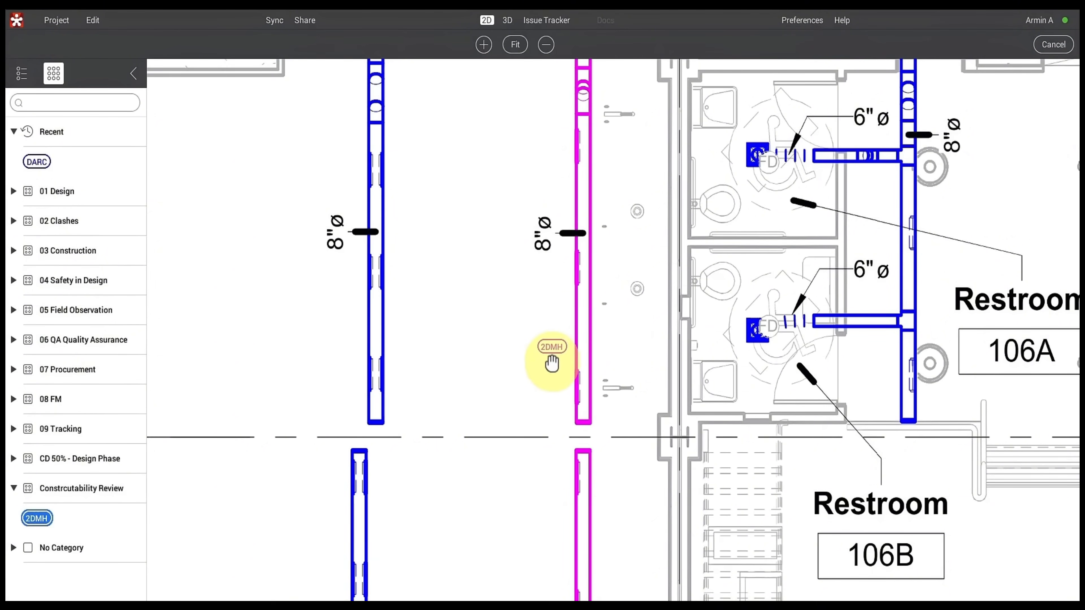
left_click(549, 344)
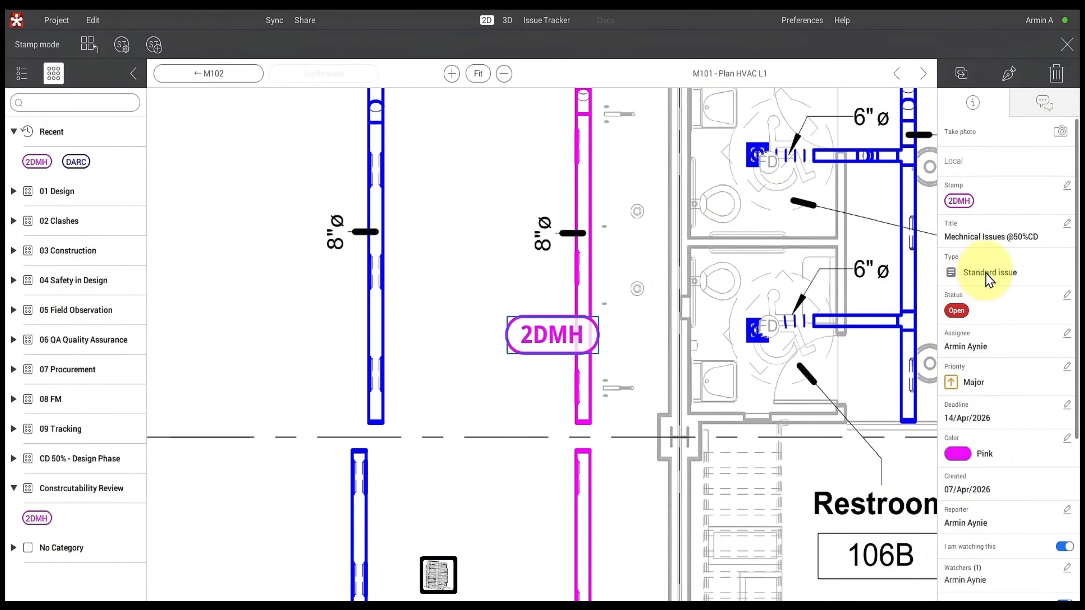
Step: Review the placed 2DMH issue's properties down to its grid, room, level and area fields, and reselect its stamp
scroll(1023, 493, "down", 6)
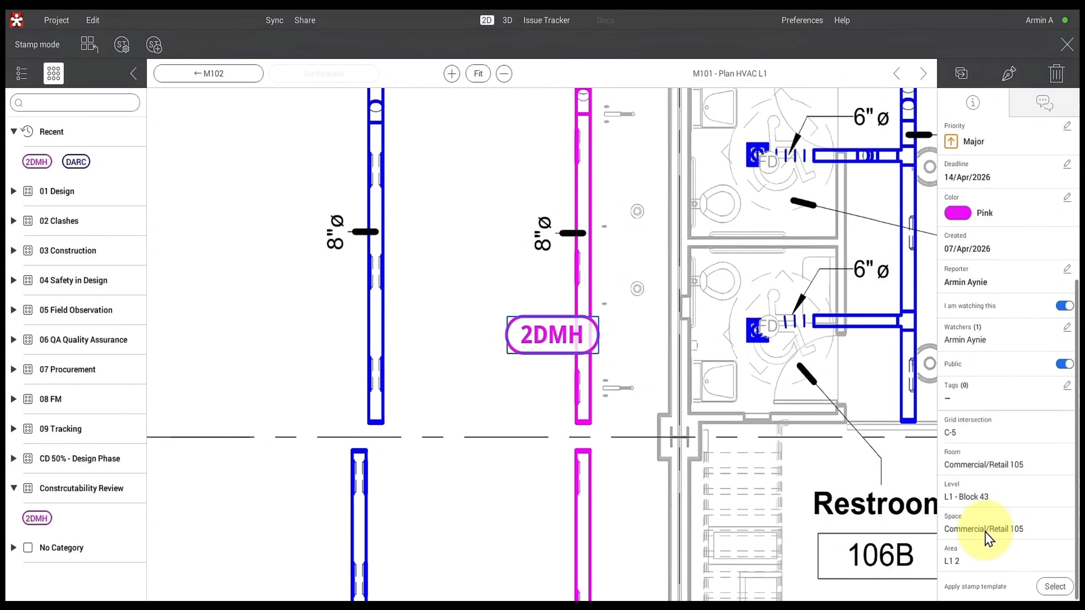
scroll(996, 486, "up", 1)
scroll(997, 485, "up", 3)
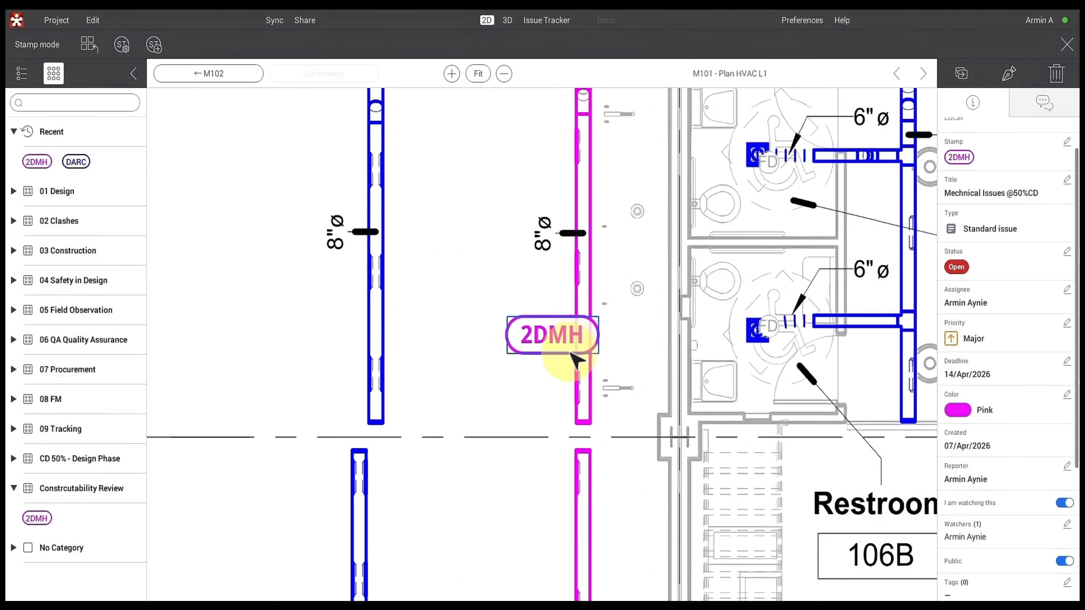
left_click(558, 376)
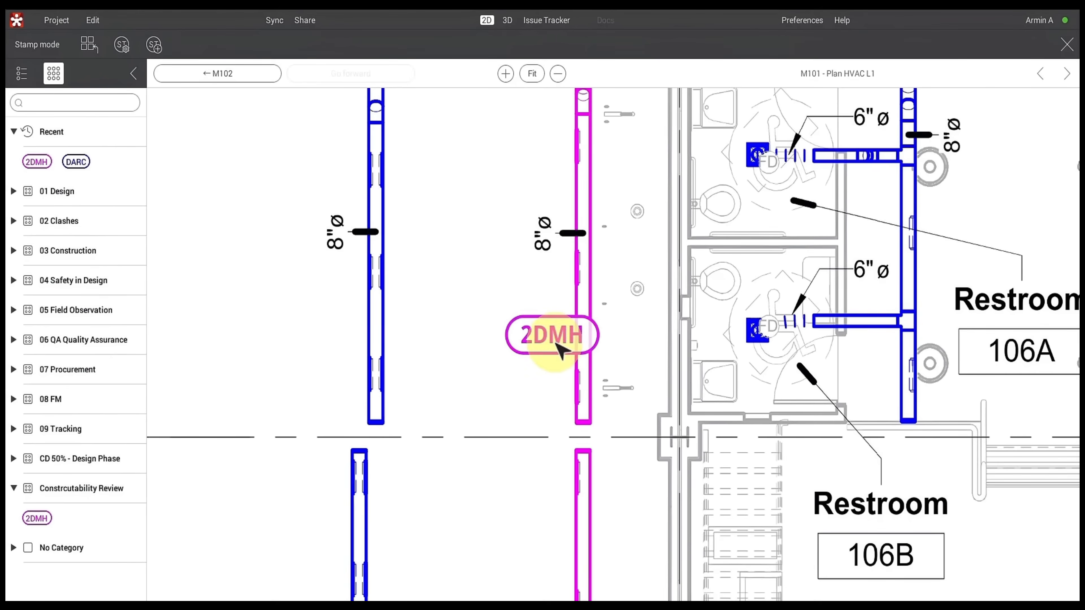
left_click(555, 346)
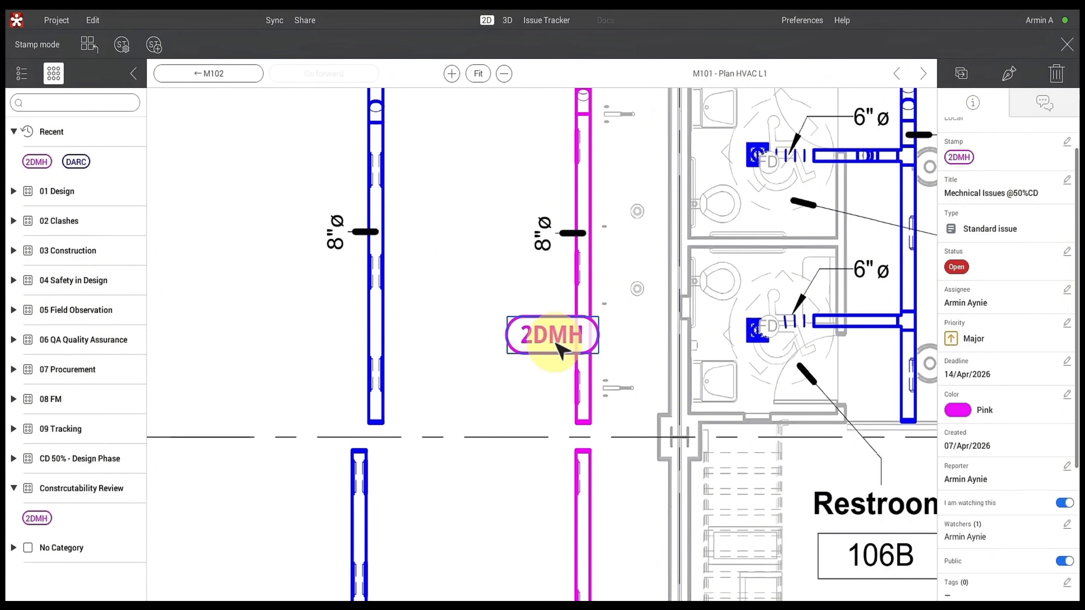
Step: Open the 2DMH stamp's markup for editing and move the stamp just left of the magenta 8"ø duct
mouse_move(555, 345)
left_mouse_down()
mouse_move(545, 341)
mouse_move(566, 341)
left_mouse_up()
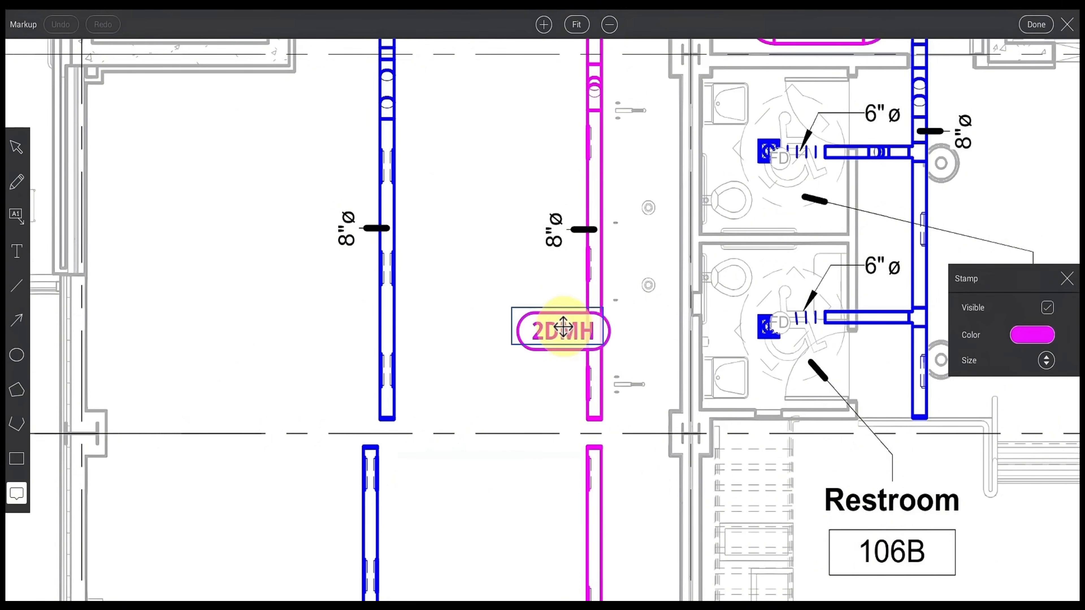
left_click_drag(563, 327, 551, 296)
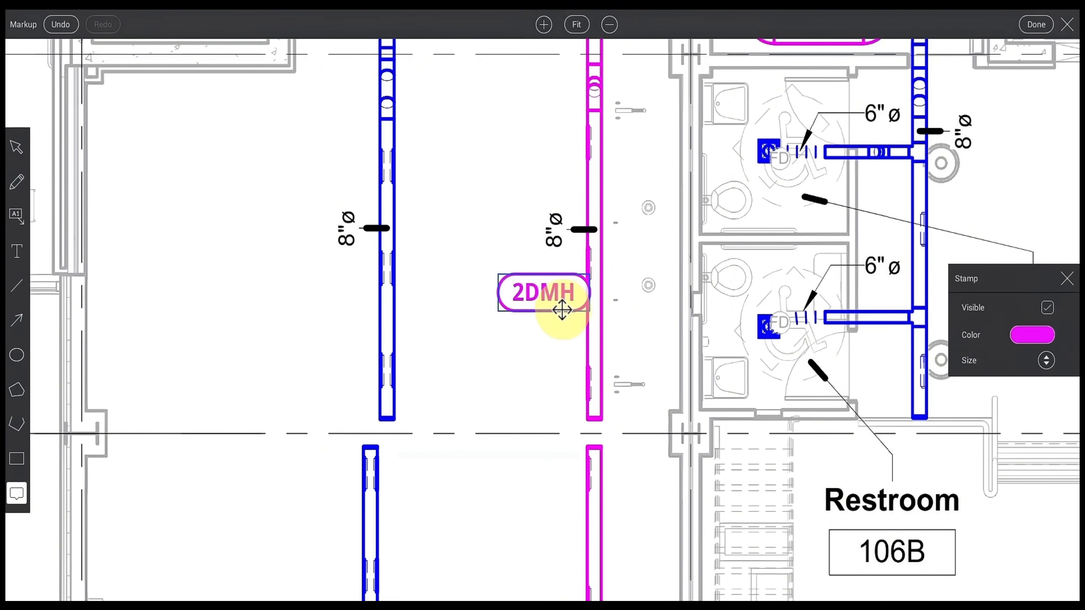
Step: Toggle the stamp's visibility off and on, and try purple before returning its color to pink
left_click(1048, 308)
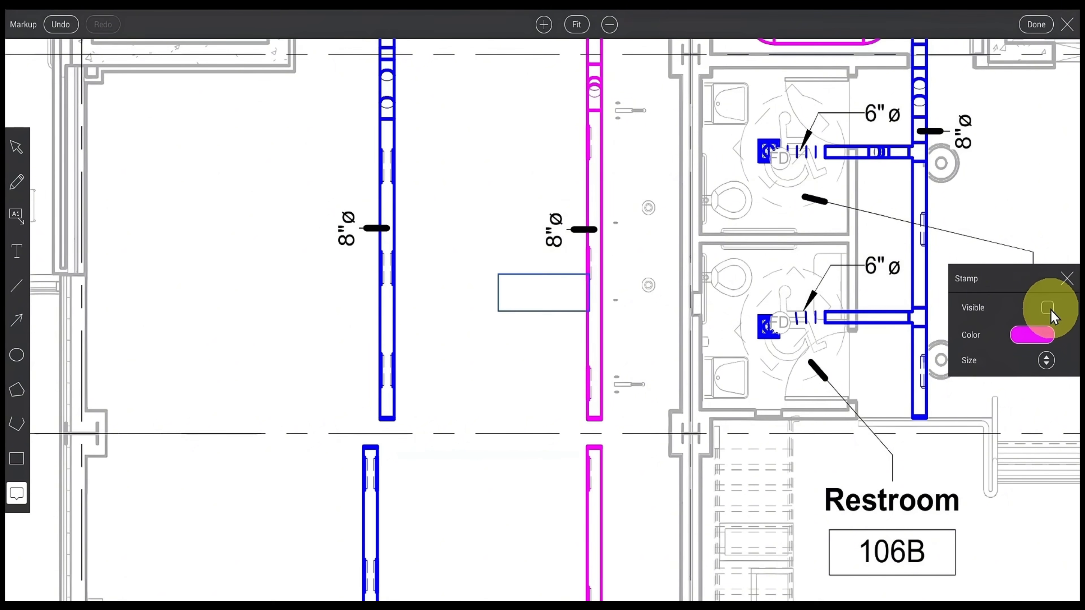
left_click(1048, 308)
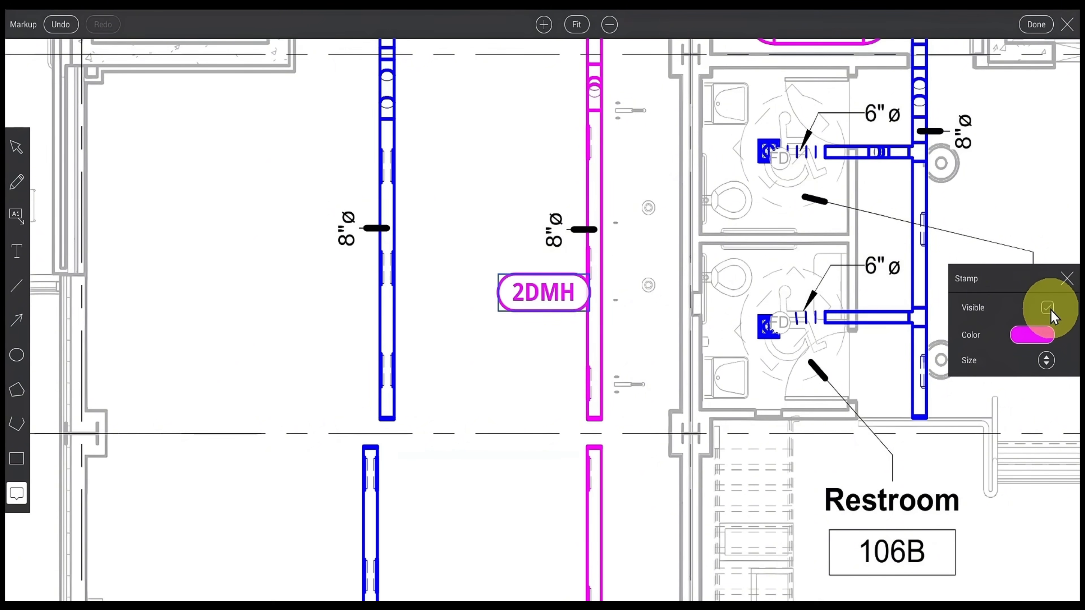
left_click(1039, 336)
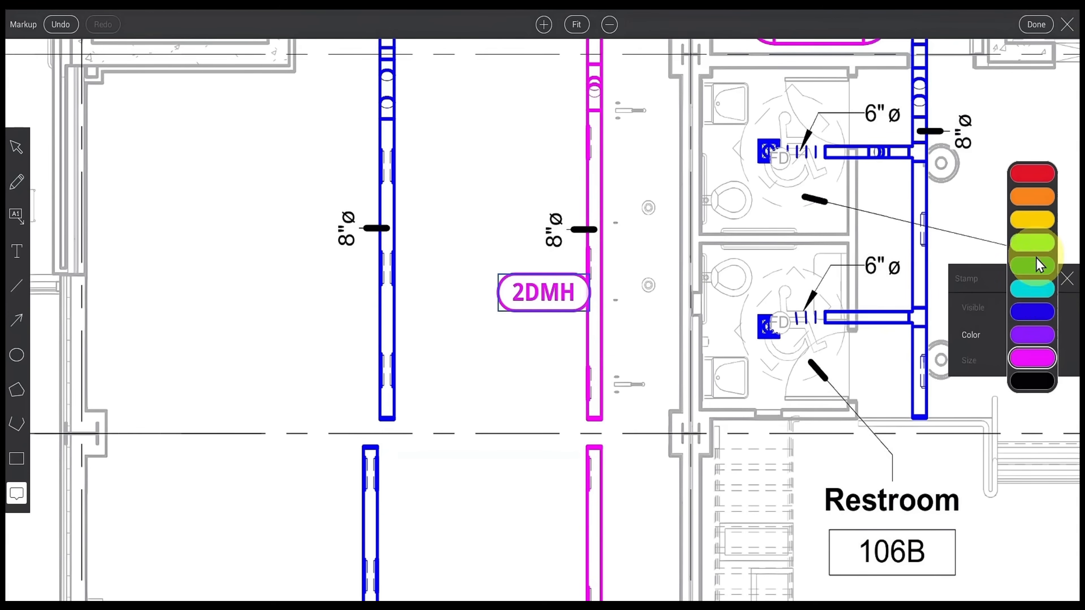
left_click(1039, 337)
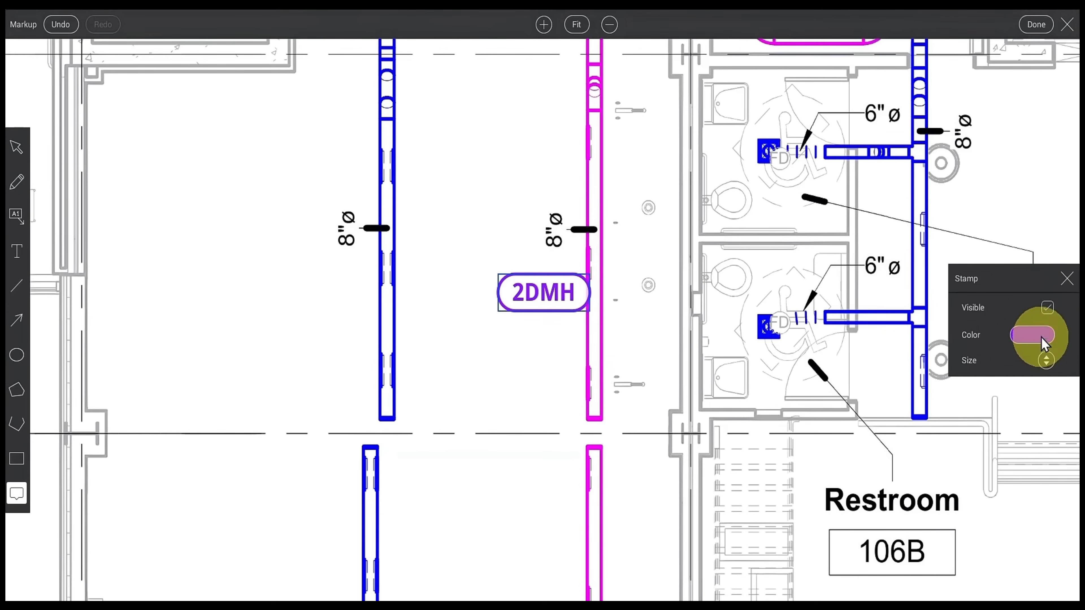
left_click(1041, 338)
left_click(1041, 357)
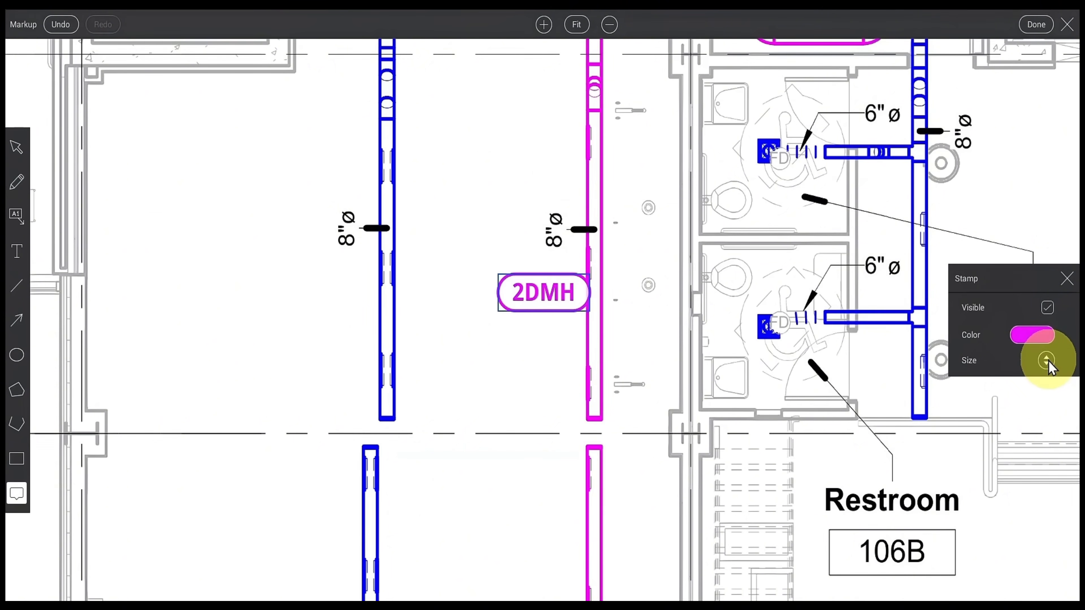
Step: Shrink the 2DMH stamp to a small label and shift it closer to the magenta duct
mouse_move(1048, 360)
left_mouse_down()
mouse_move(1050, 399)
mouse_move(1047, 351)
left_mouse_up()
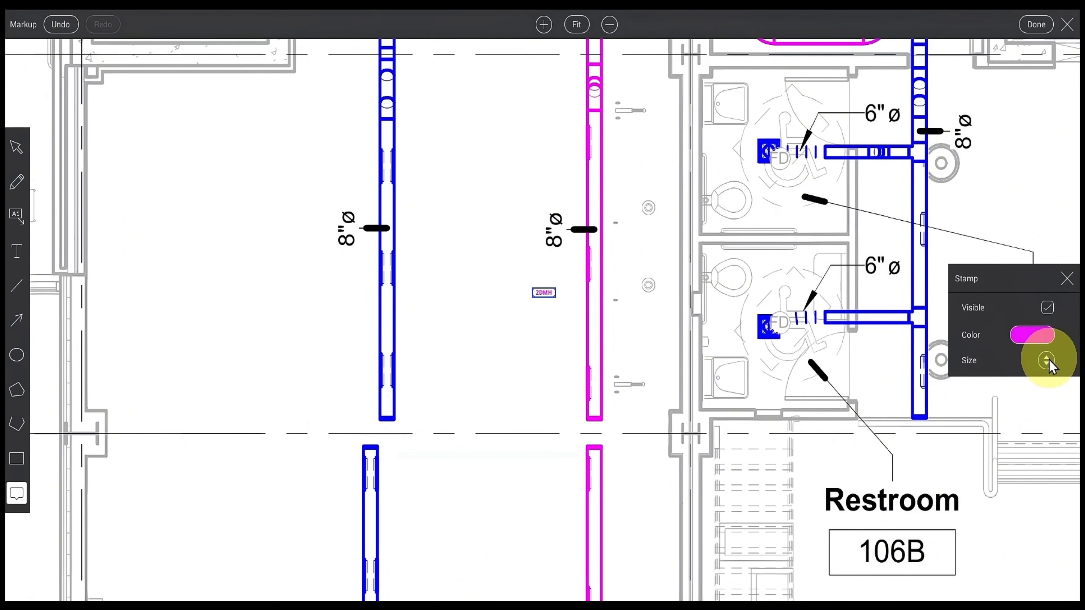
left_click(560, 329)
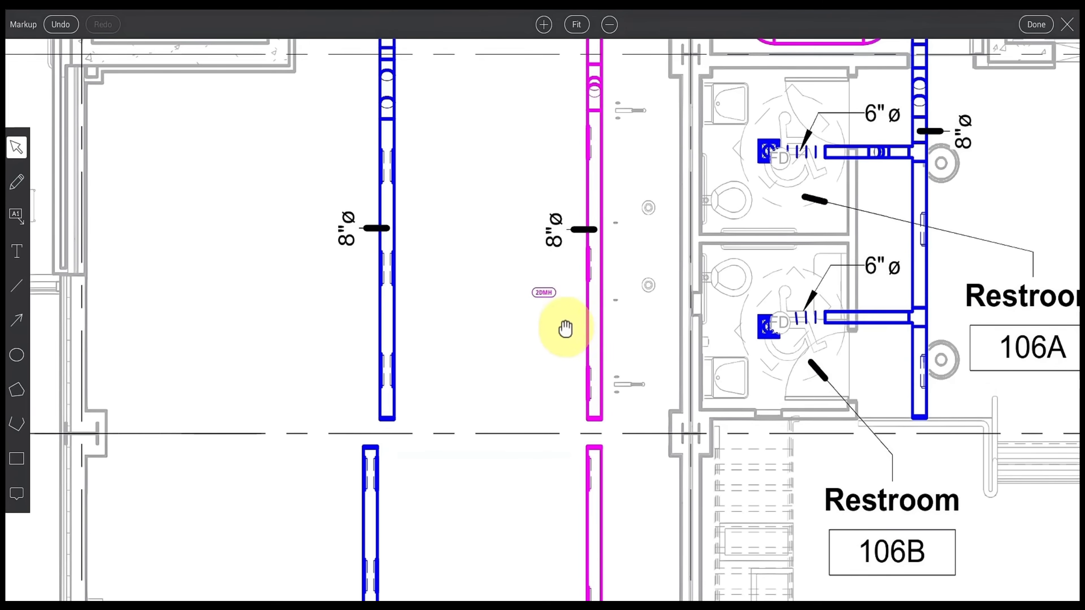
left_click(546, 294)
left_click_drag(545, 294, 569, 294)
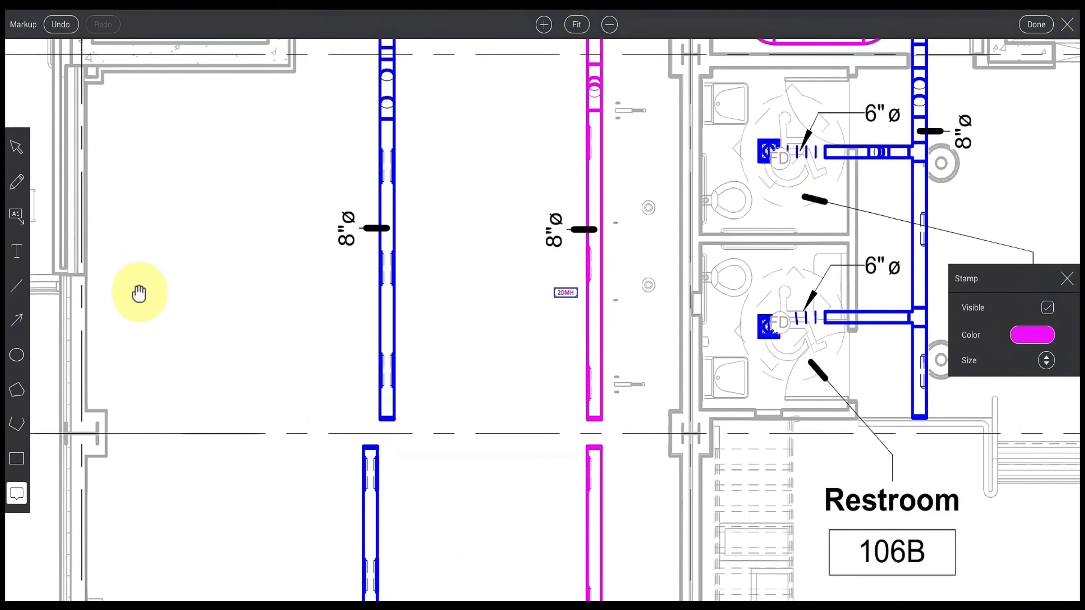
Step: Draw a small red freehand Pen loop left of the magenta duct's 8"ø label and delete it
left_click(19, 184)
mouse_move(493, 185)
left_mouse_down()
mouse_move(516, 182)
mouse_move(533, 210)
mouse_move(502, 197)
mouse_move(516, 193)
left_mouse_up()
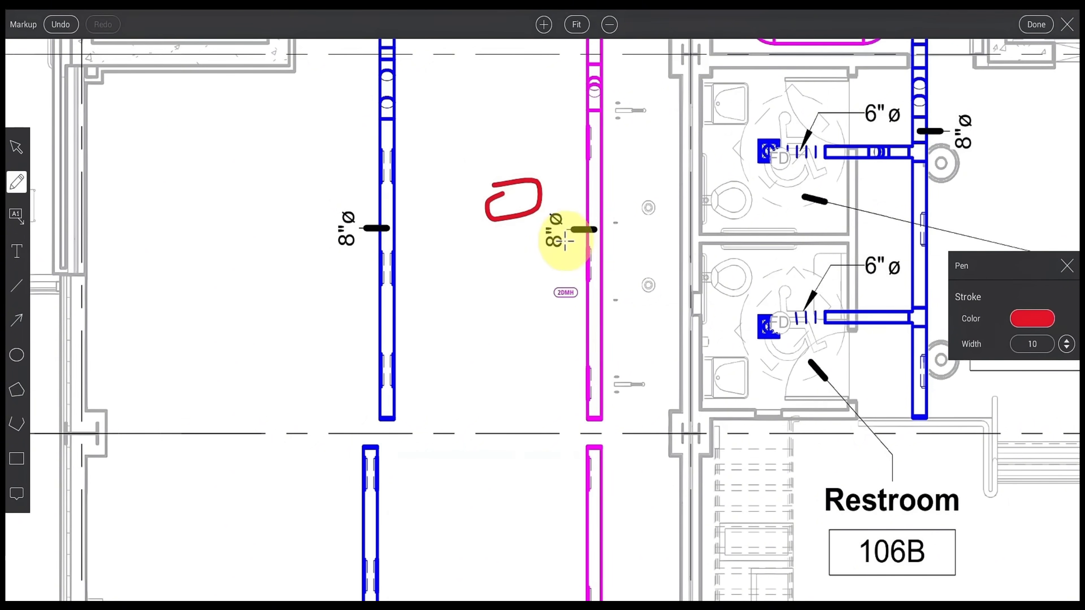
key("Escape")
left_click(529, 213)
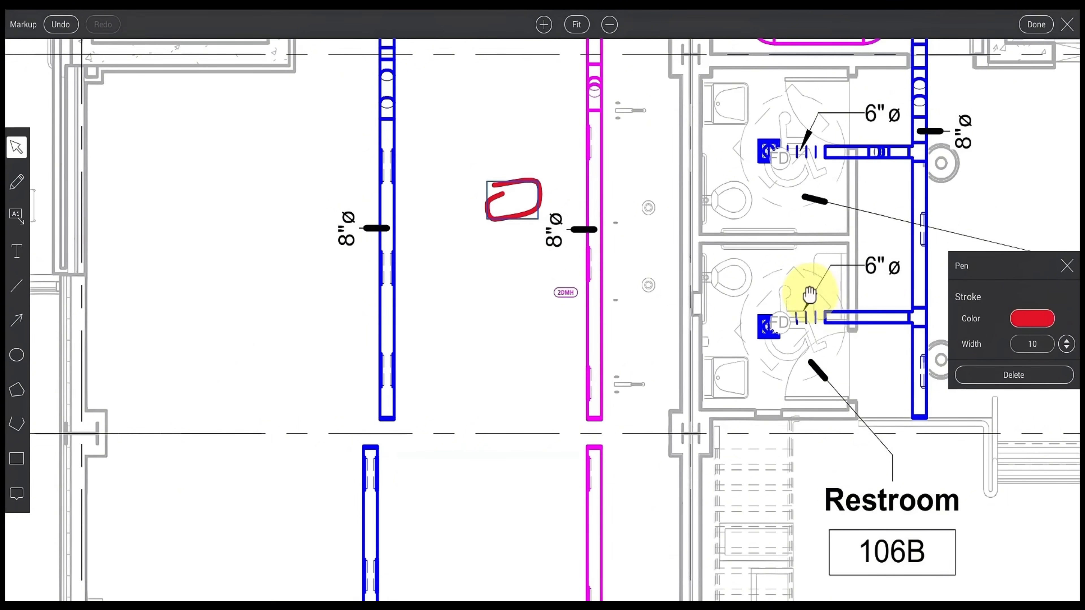
key("Delete")
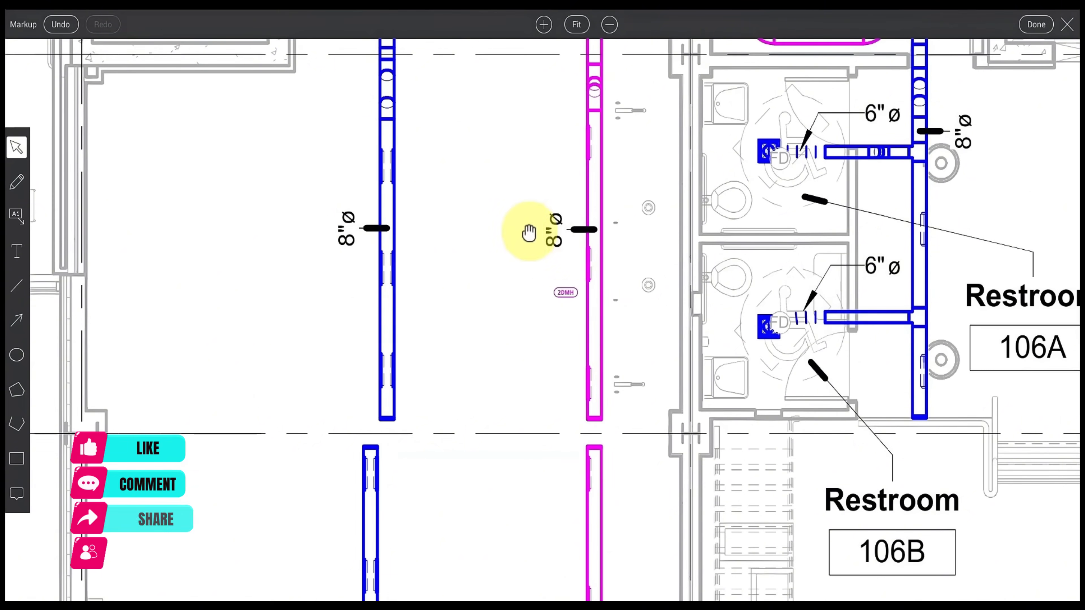
Step: Add a callout reading "Change the diffuser type at this loaction" with its arrow pointing to the magenta duct below the stamp
left_click(17, 217)
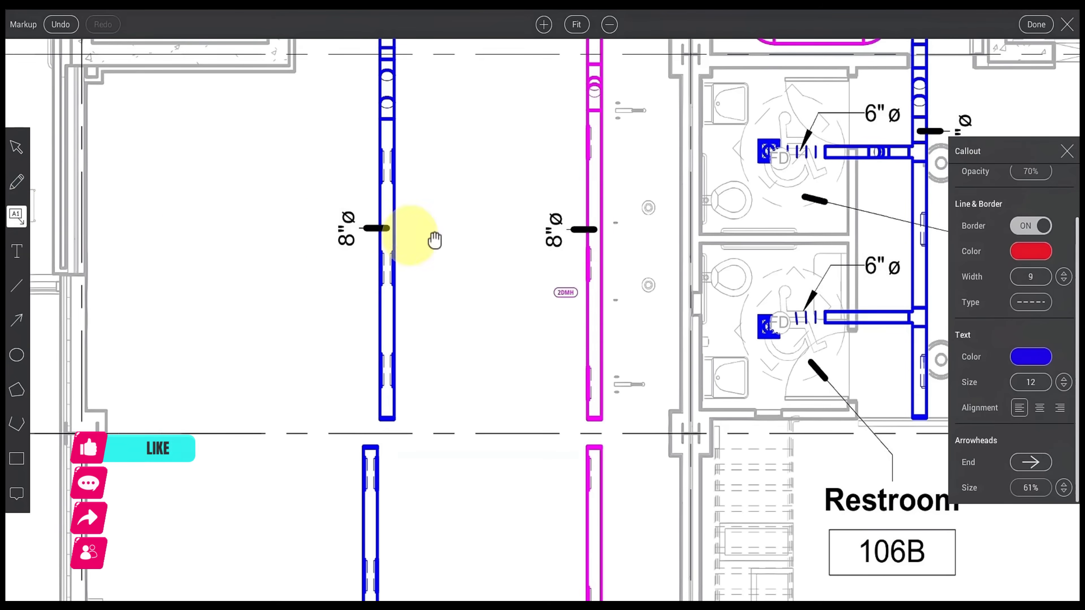
left_click_drag(584, 317, 493, 356)
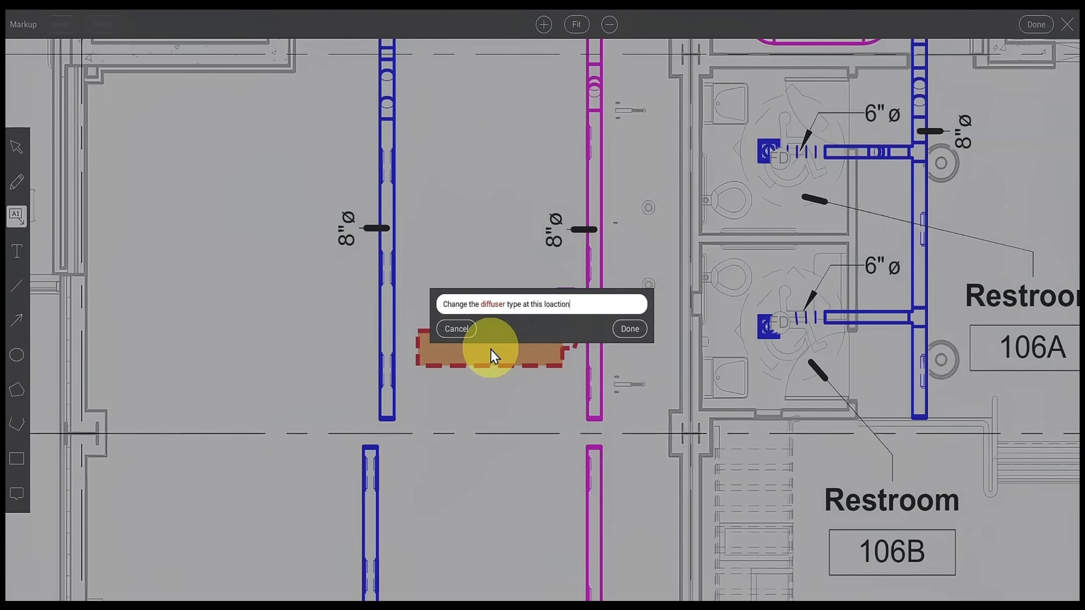
left_click(630, 329)
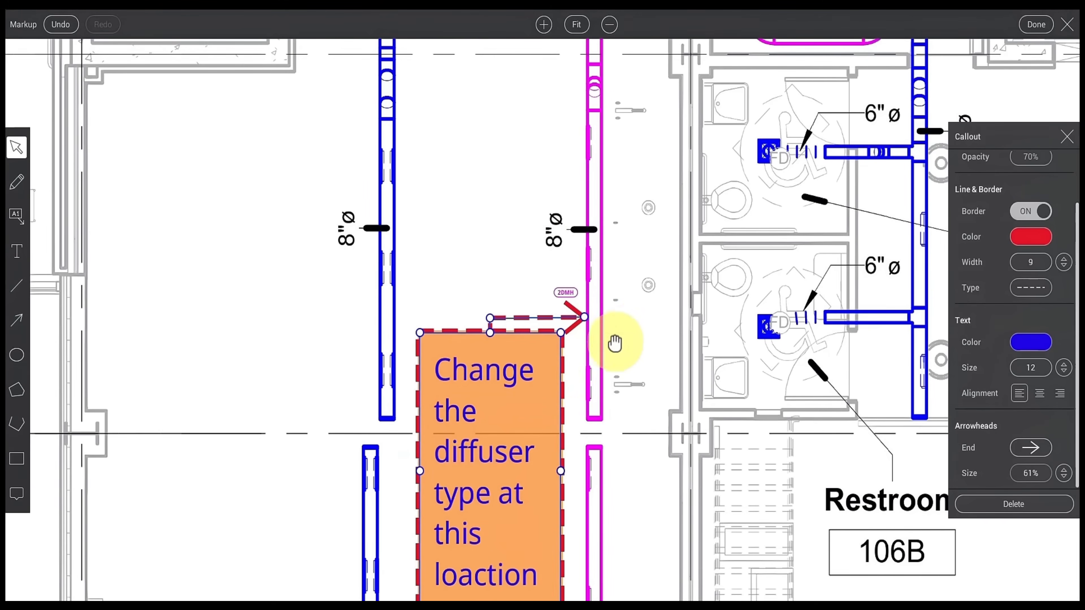
scroll(612, 344, "down", 2)
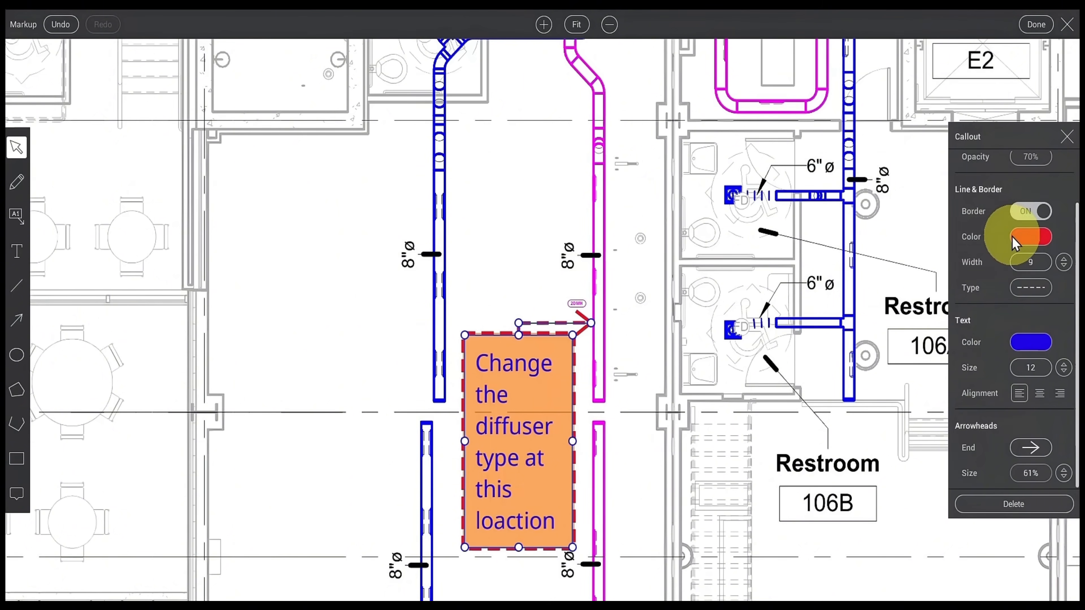
Step: Try a white callout background, then set the background to orange with 40% opacity
scroll(1017, 239, "up", 2)
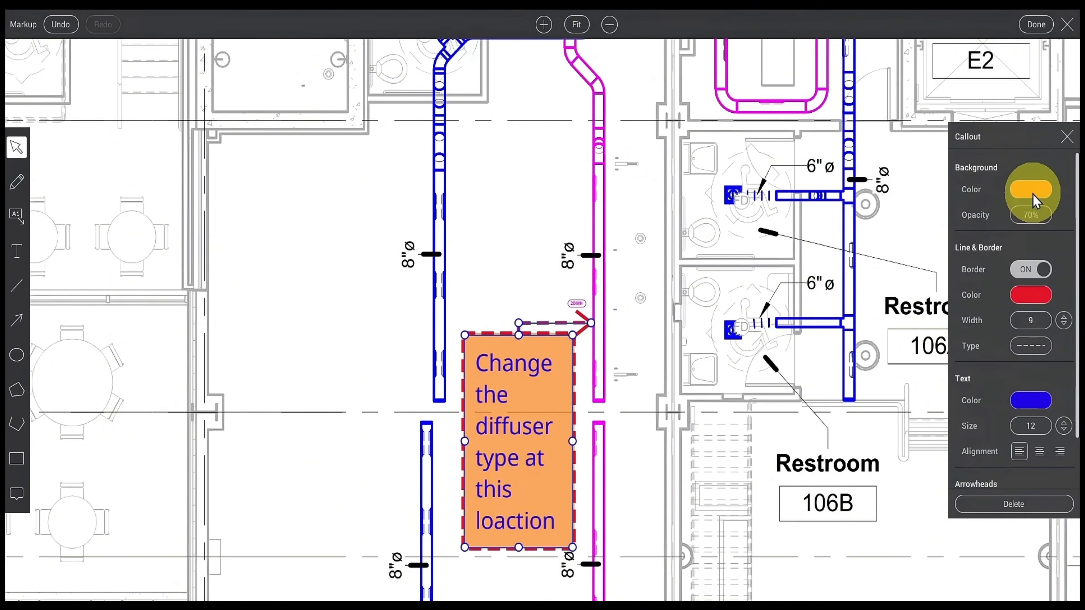
left_click(1033, 191)
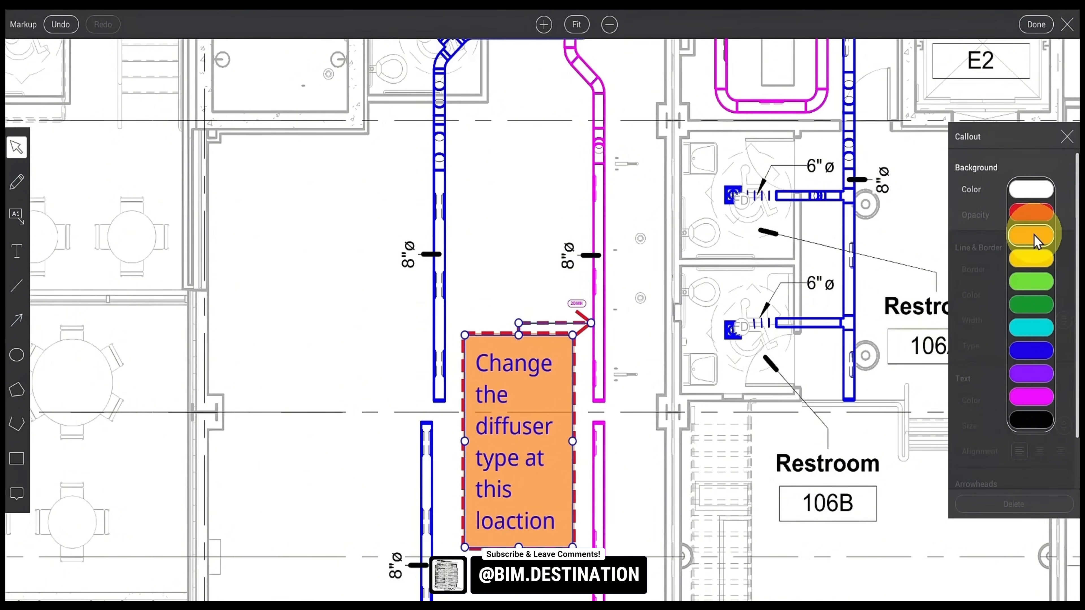
left_click(1033, 193)
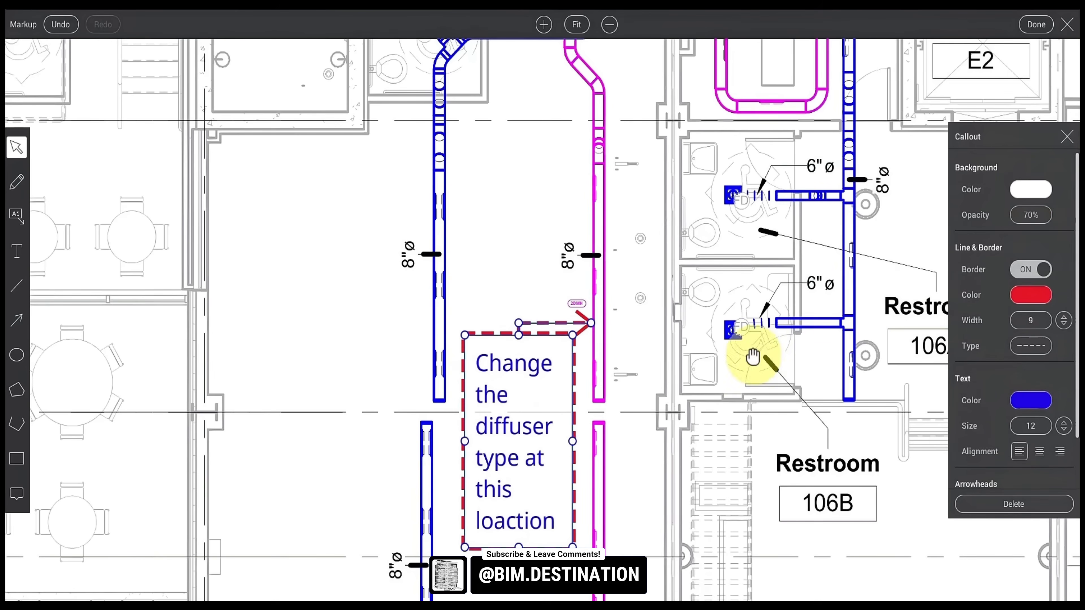
left_click(1031, 217)
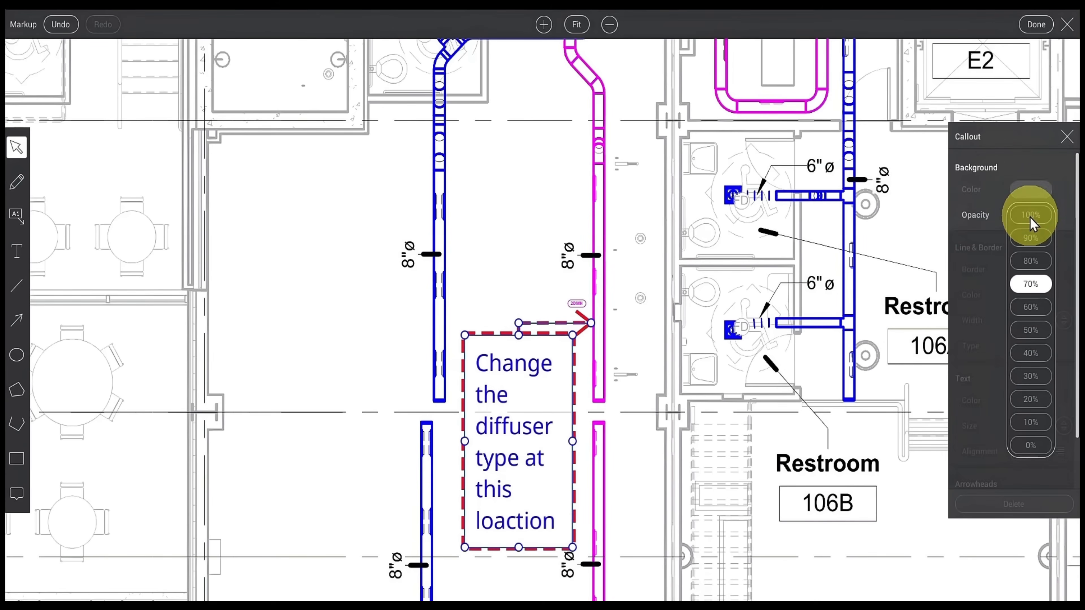
left_click(1036, 350)
left_click(1025, 198)
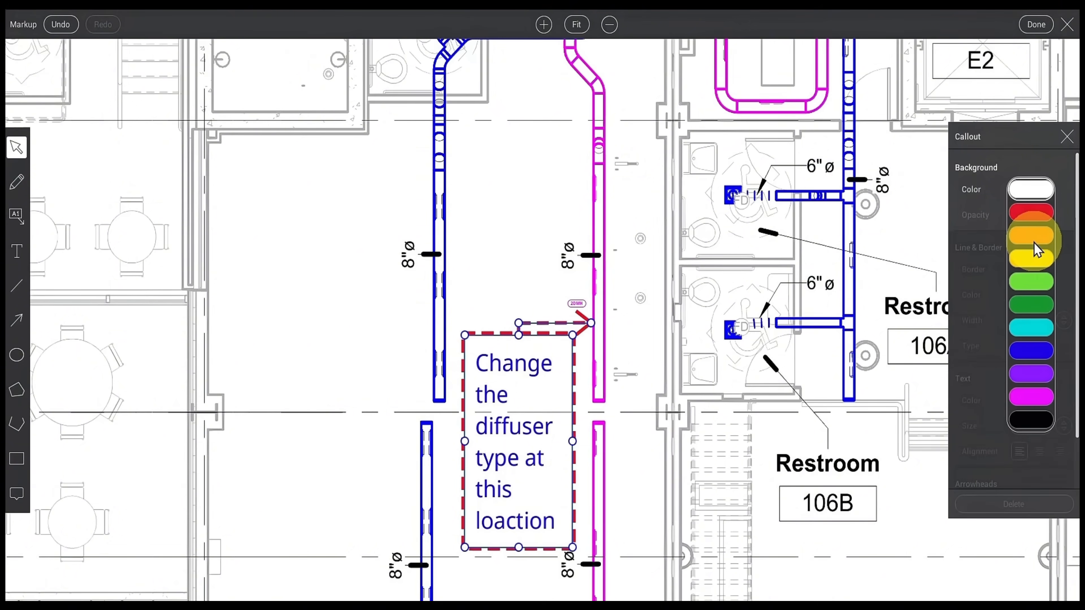
left_click(1034, 242)
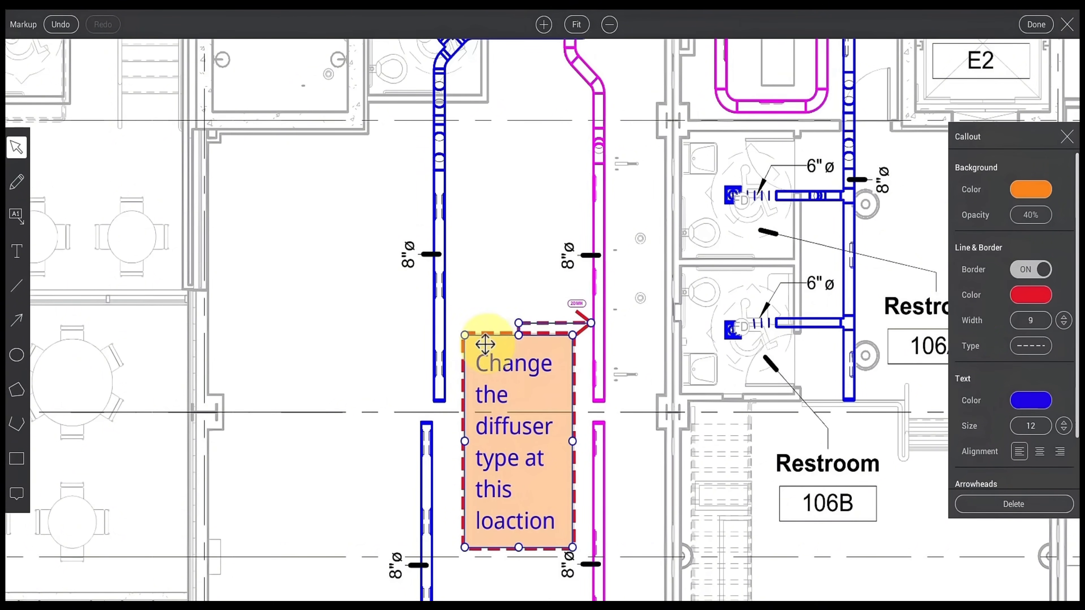
Step: Keep the callout's border on, set its line color to orange and its line width to 5
left_click(1022, 270)
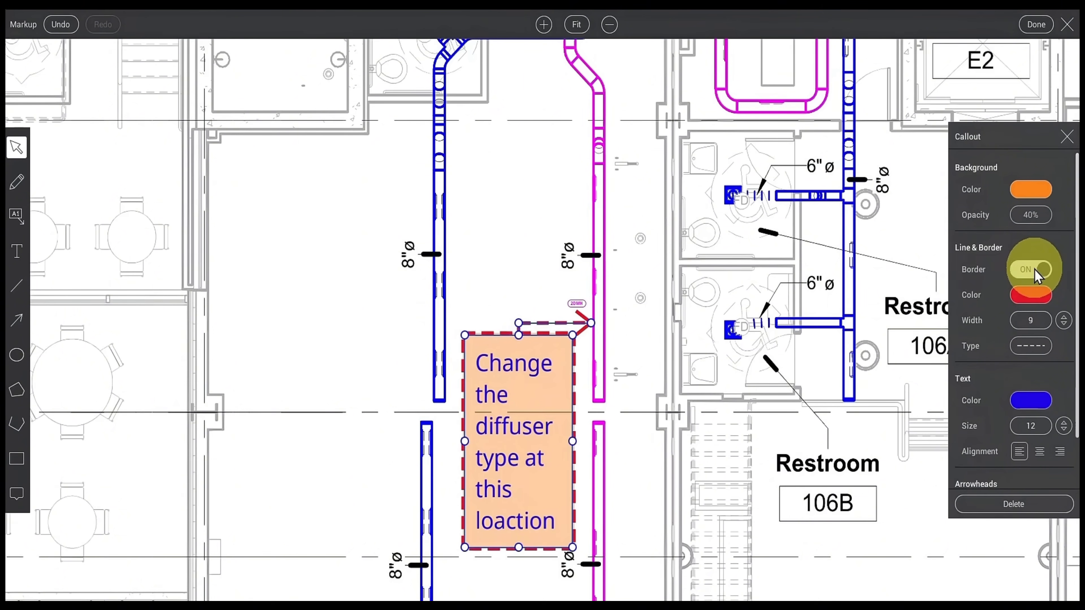
left_click(1036, 271)
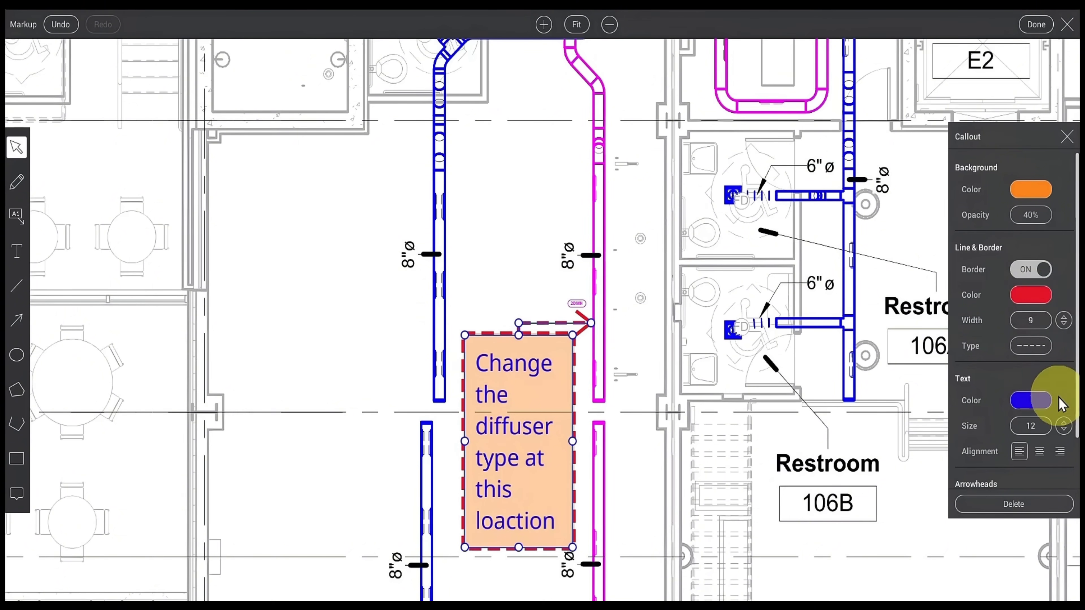
left_click(1033, 299)
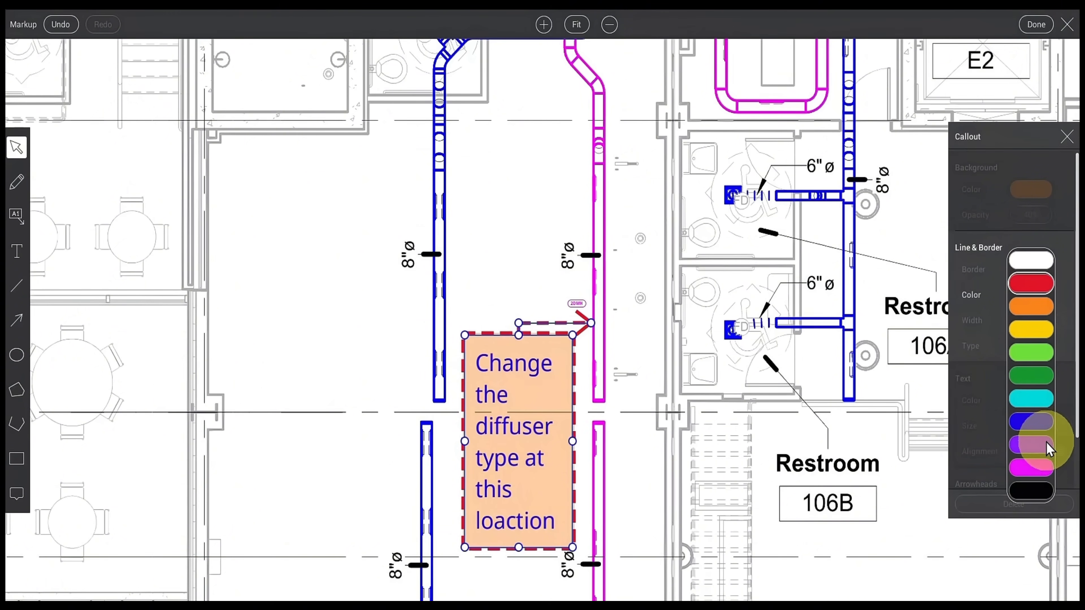
left_click(1034, 307)
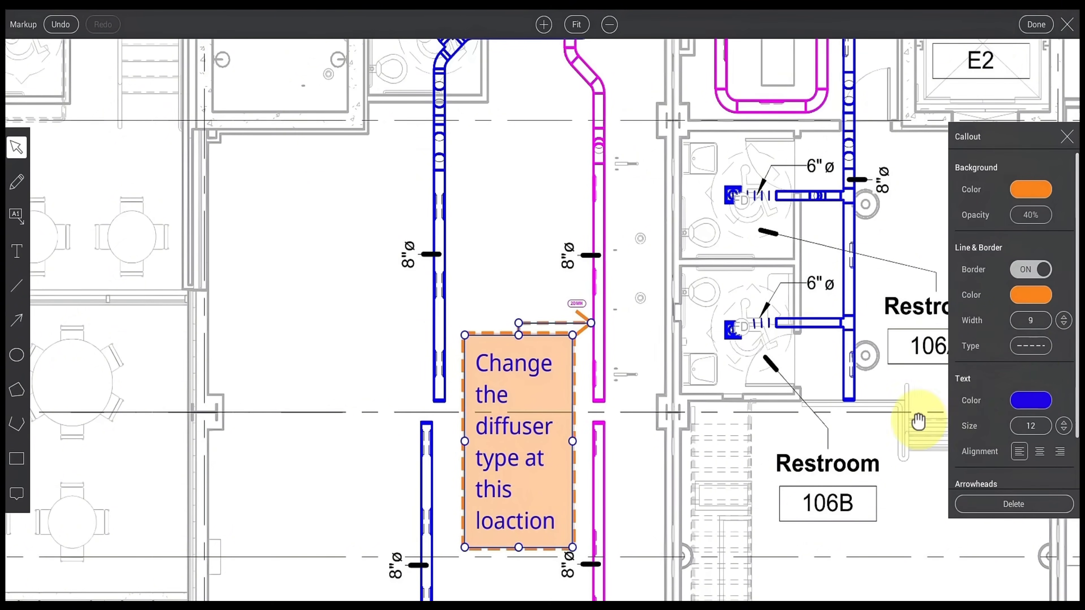
left_click(1063, 321)
left_click_drag(1063, 321, 1061, 349)
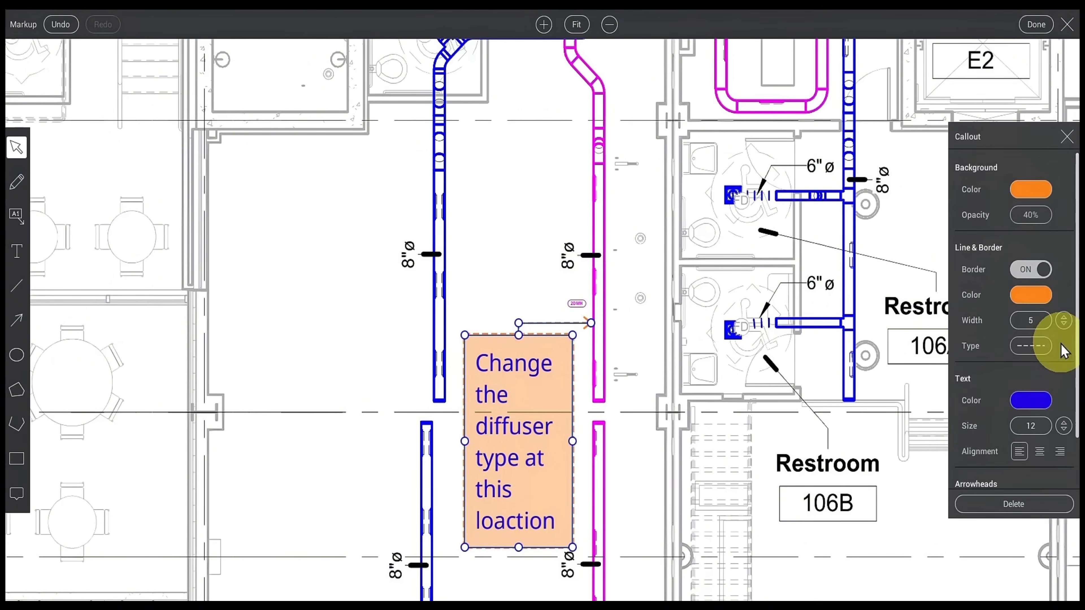
Step: Try a dotted line type on the callout, then set its line type to solid
left_click(1042, 351)
left_click(1038, 361)
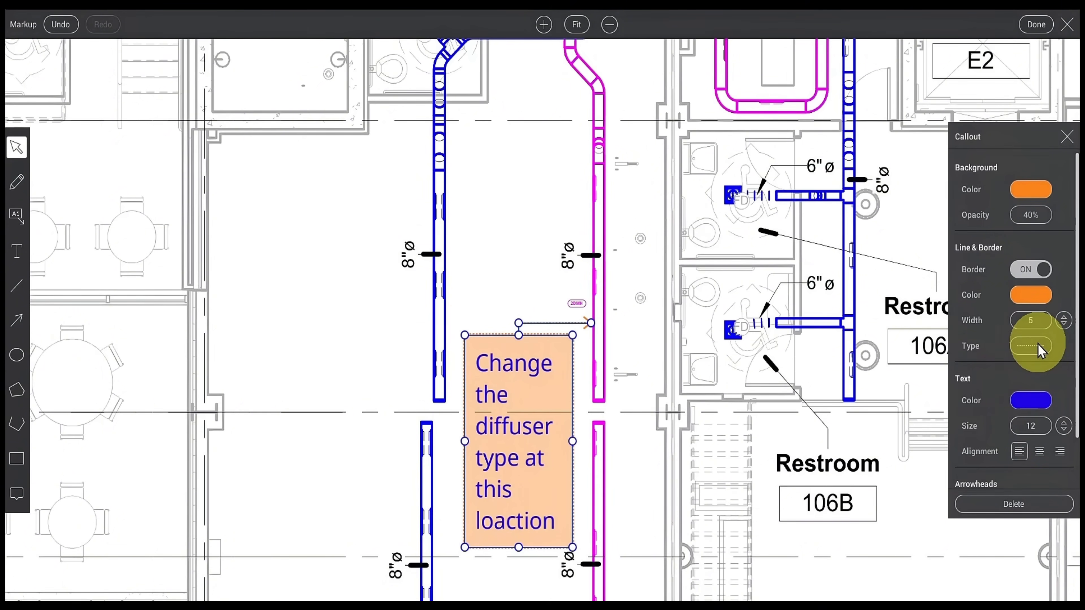
left_click(1038, 347)
left_click(1038, 305)
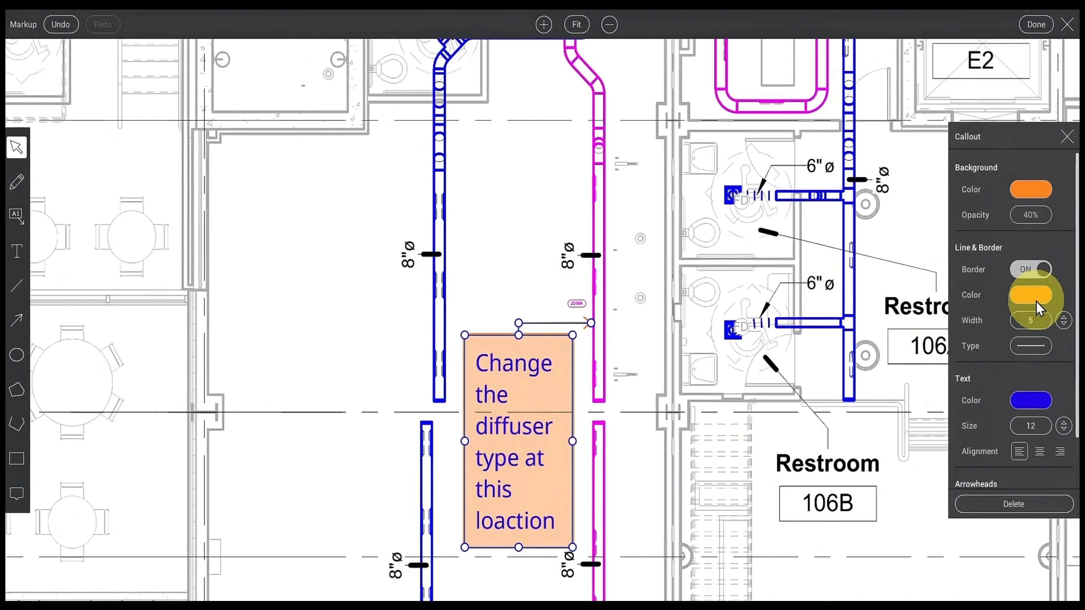
Step: Try red text in the callout, then set its text color to green
left_click(1048, 406)
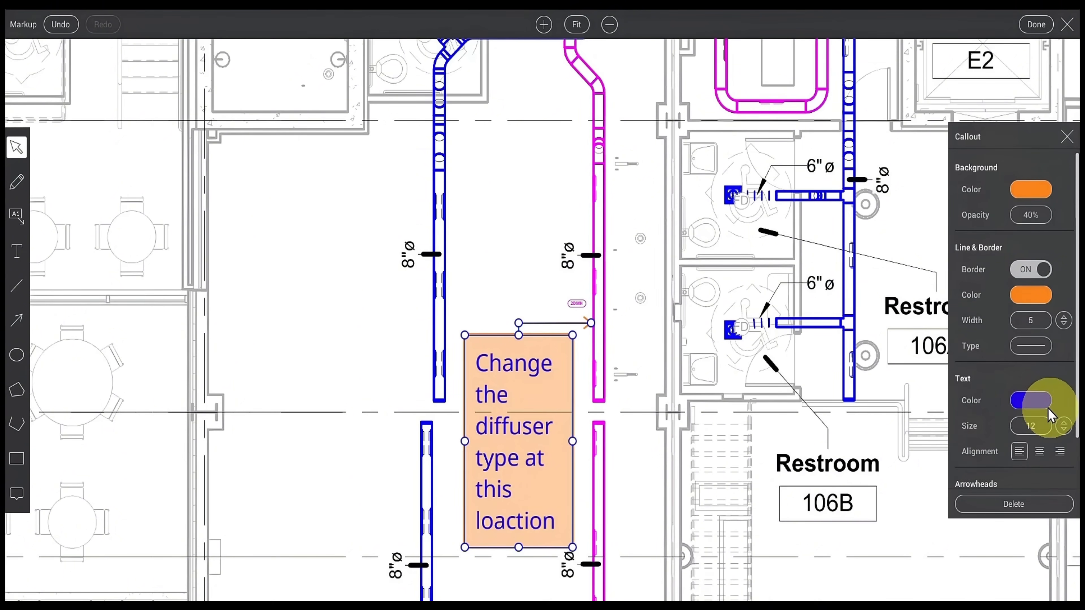
scroll(1029, 395, "down", 2)
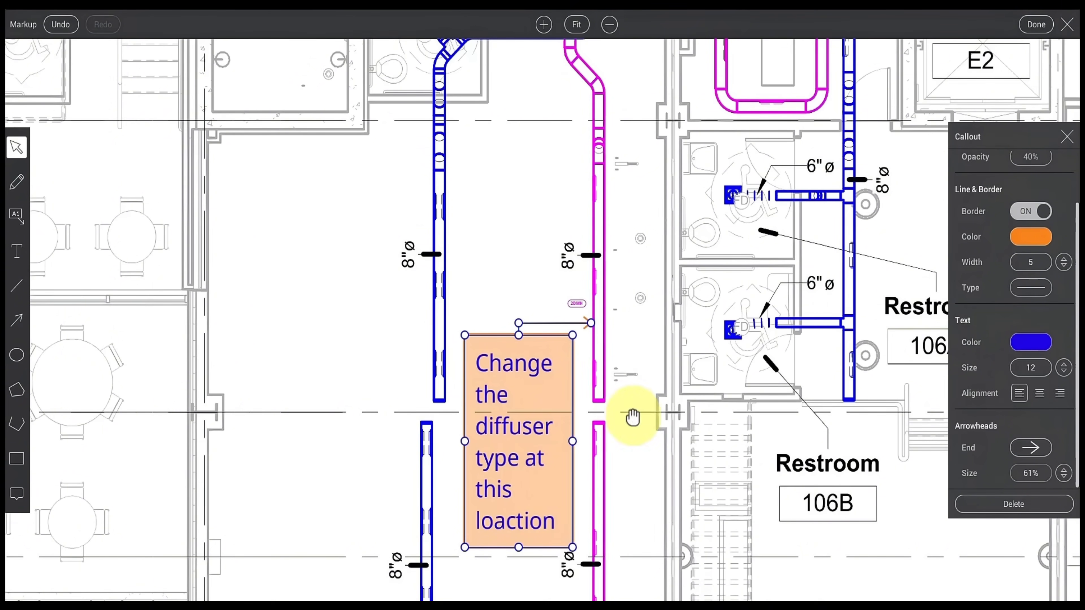
left_click(1031, 344)
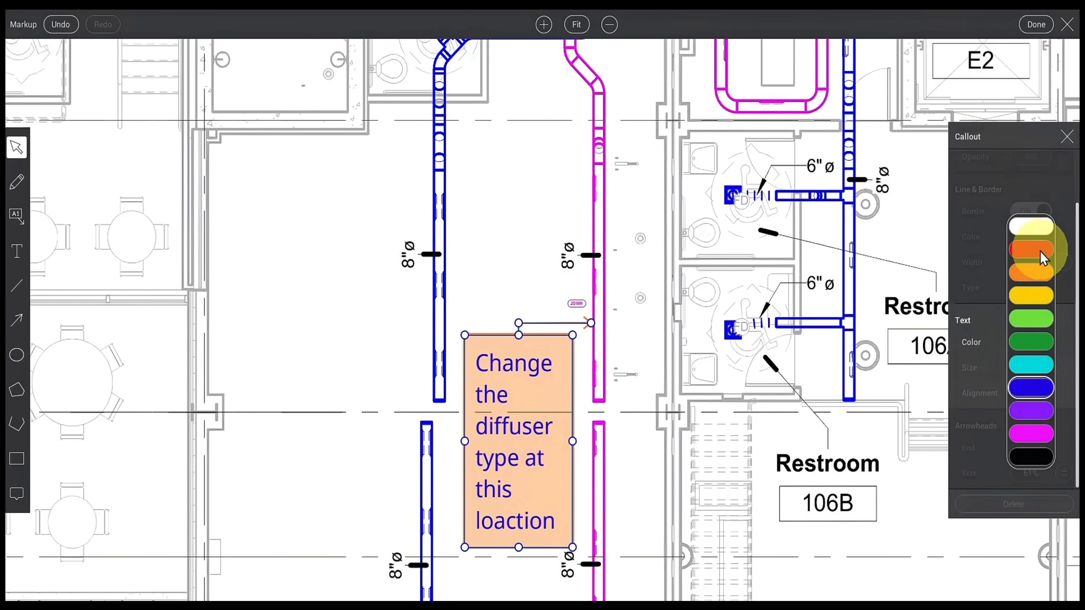
left_click(1040, 252)
left_click(1039, 343)
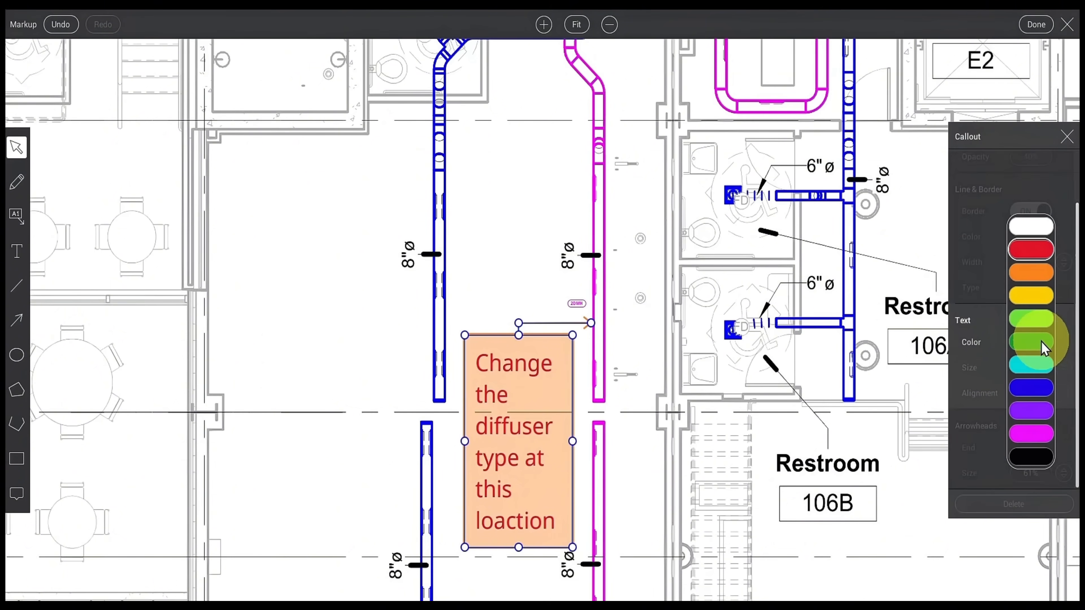
left_click(1043, 347)
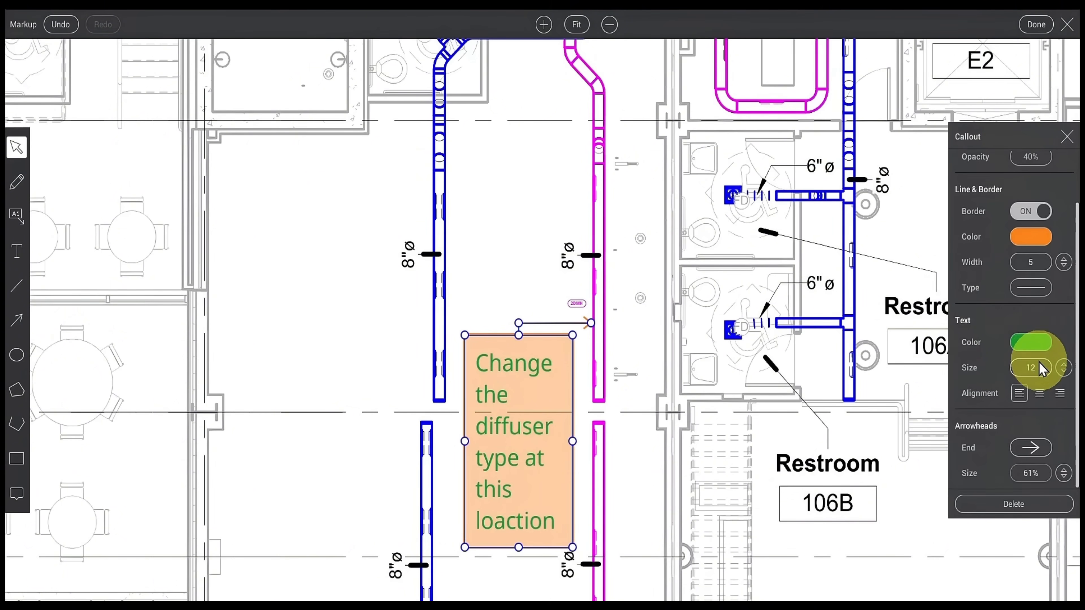
Step: Set the callout's text size to 11 and change its end arrowhead to the second arrow style
left_click_drag(1063, 367, 1064, 379)
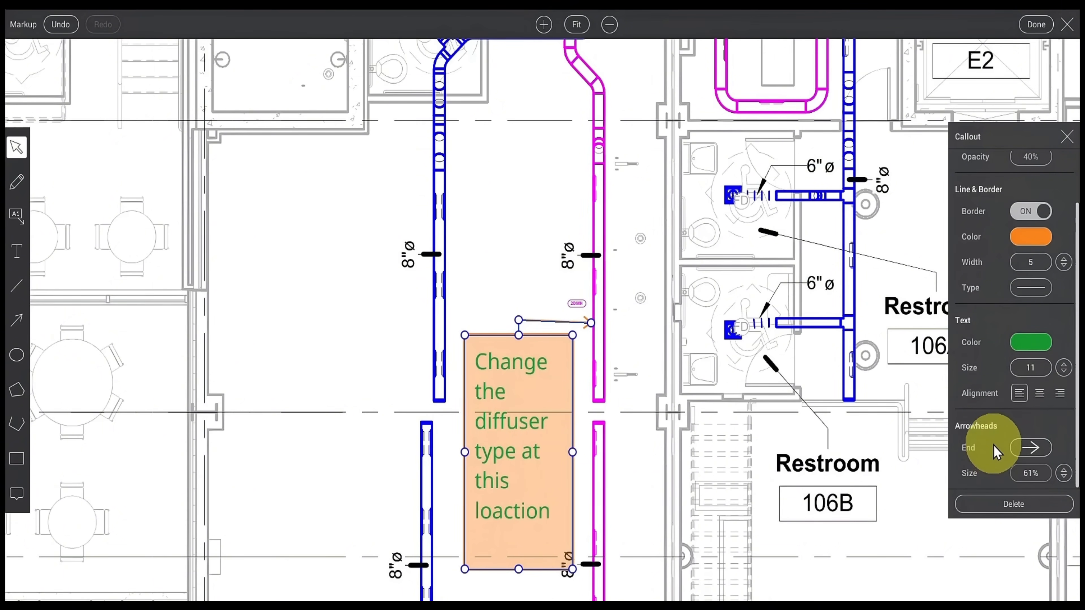
left_click(1032, 451)
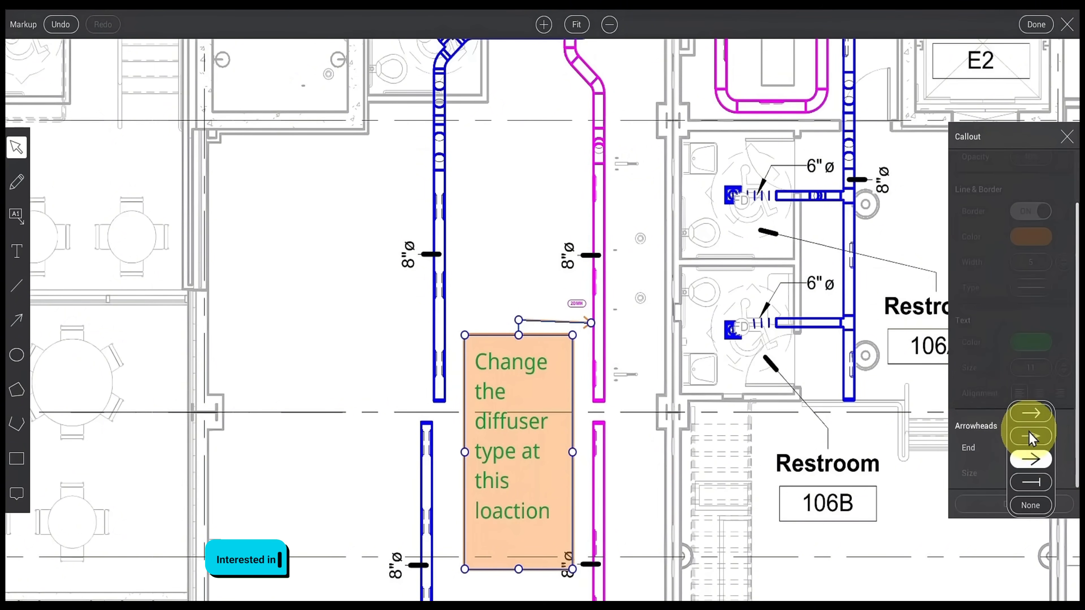
left_click(1038, 437)
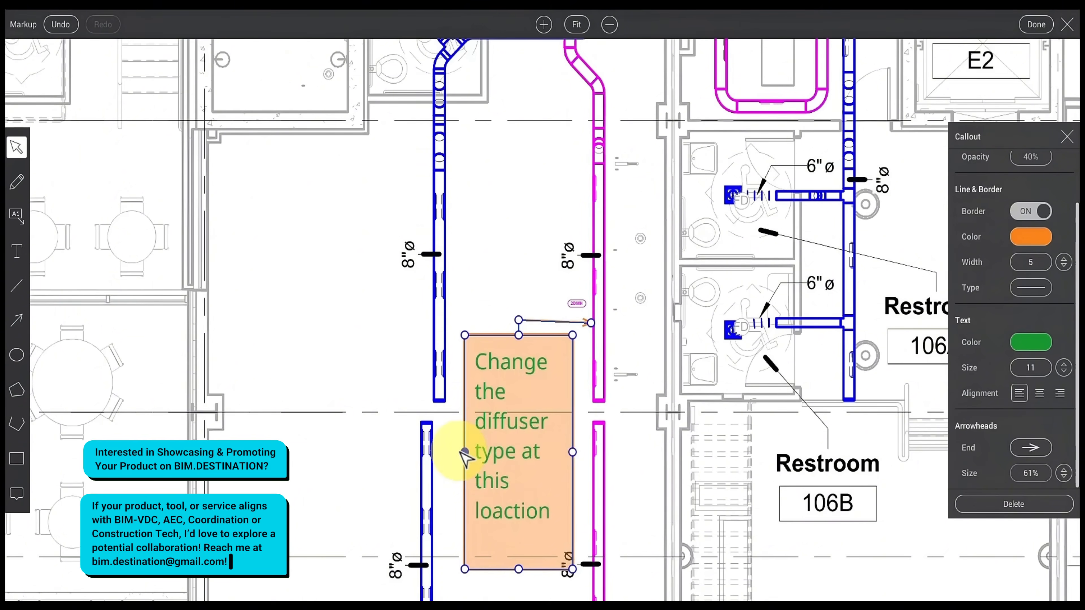
Step: Reshape the callout so its text wraps onto three lines, and move its arrow tip up along the magenta duct beside the 2DMH stamp
left_click_drag(465, 452, 396, 452)
left_click_drag(483, 569, 548, 435)
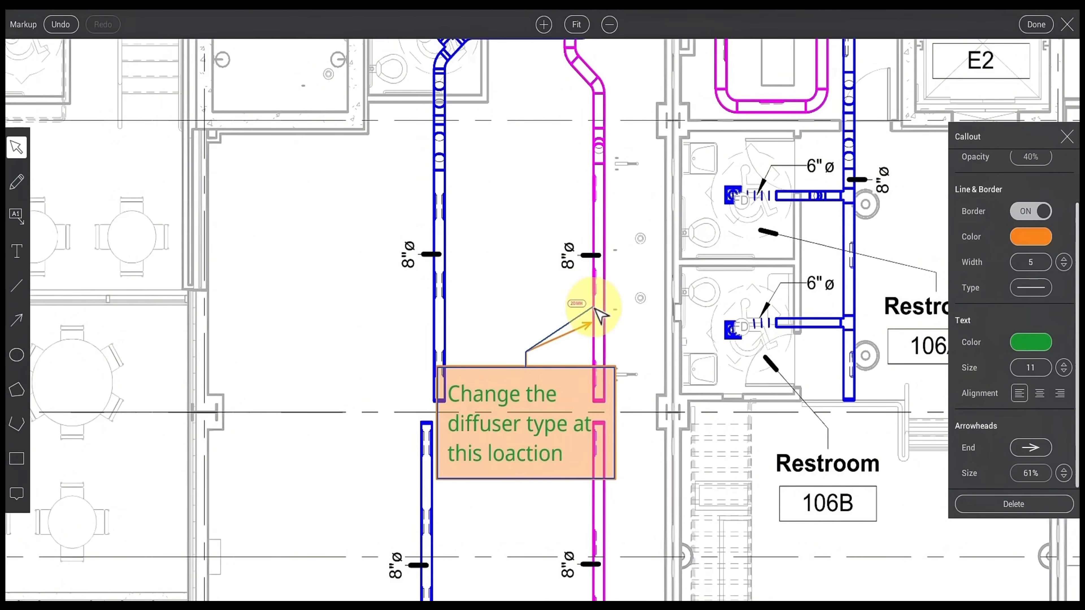
left_click_drag(595, 308, 593, 307)
left_click(626, 346)
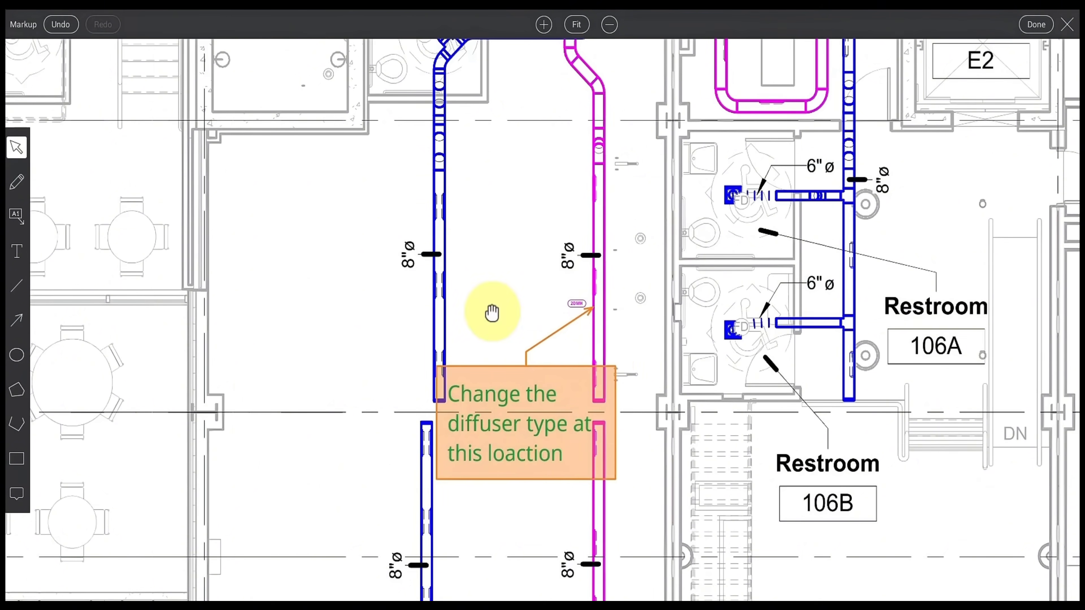
Step: Draw a small text box above the callout, leave it without text, and delete it
left_click(17, 252)
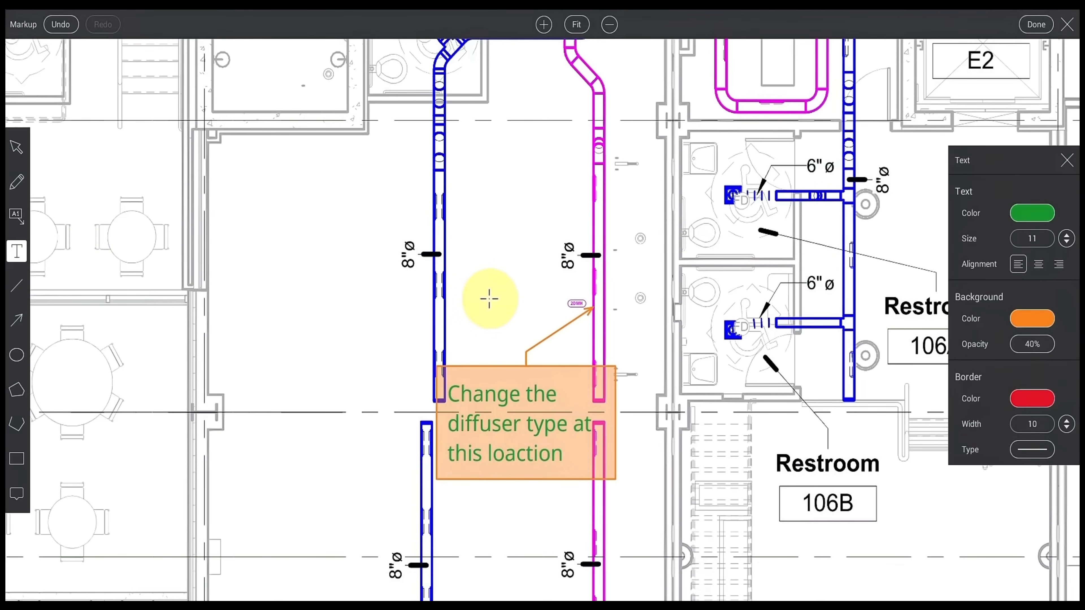
left_click_drag(484, 294, 555, 333)
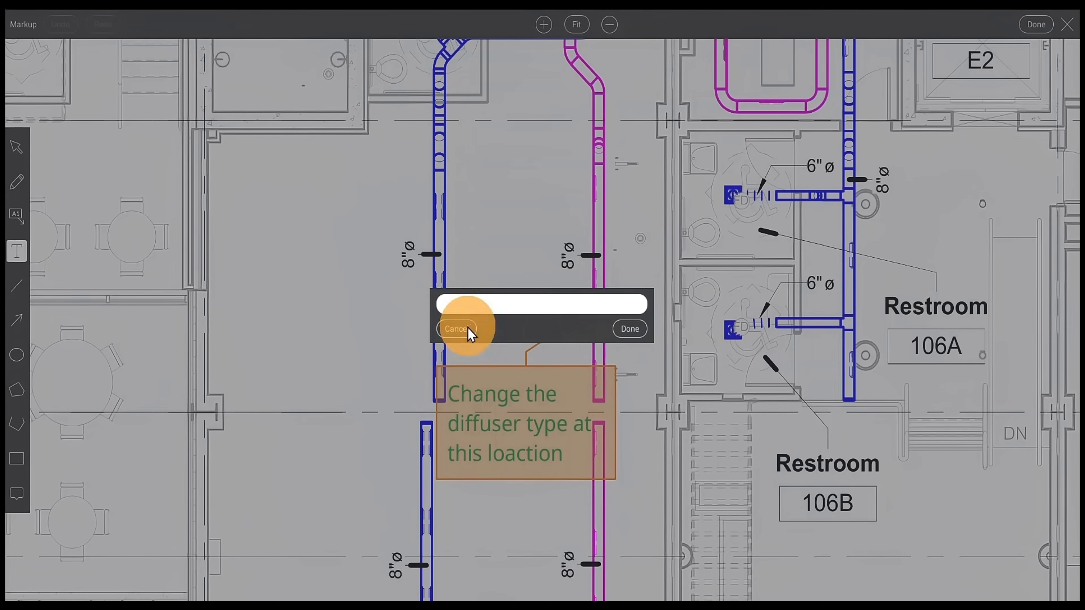
left_click(456, 328)
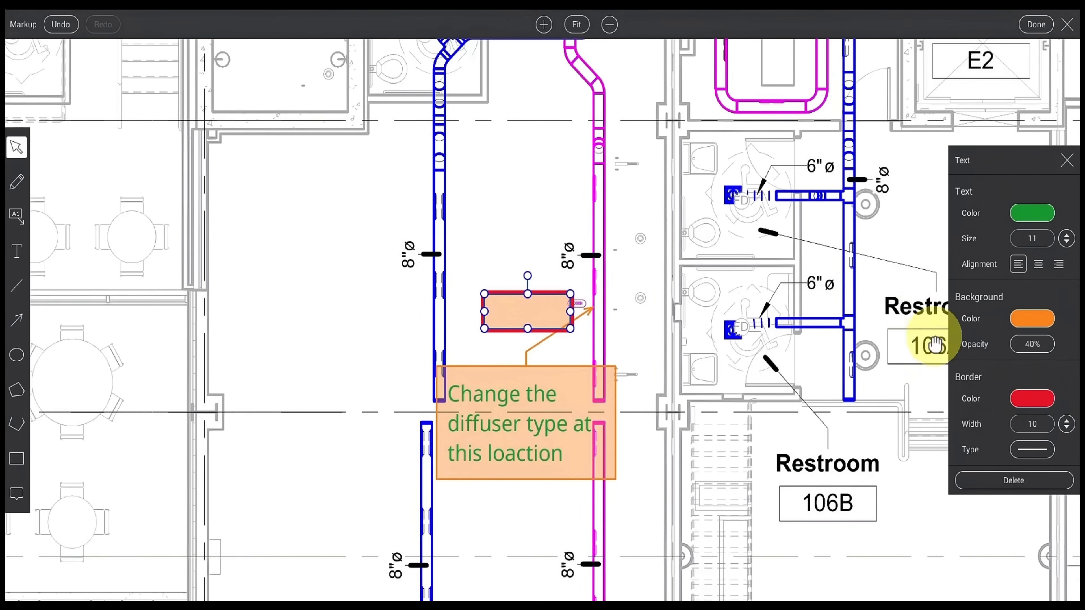
left_click(1013, 480)
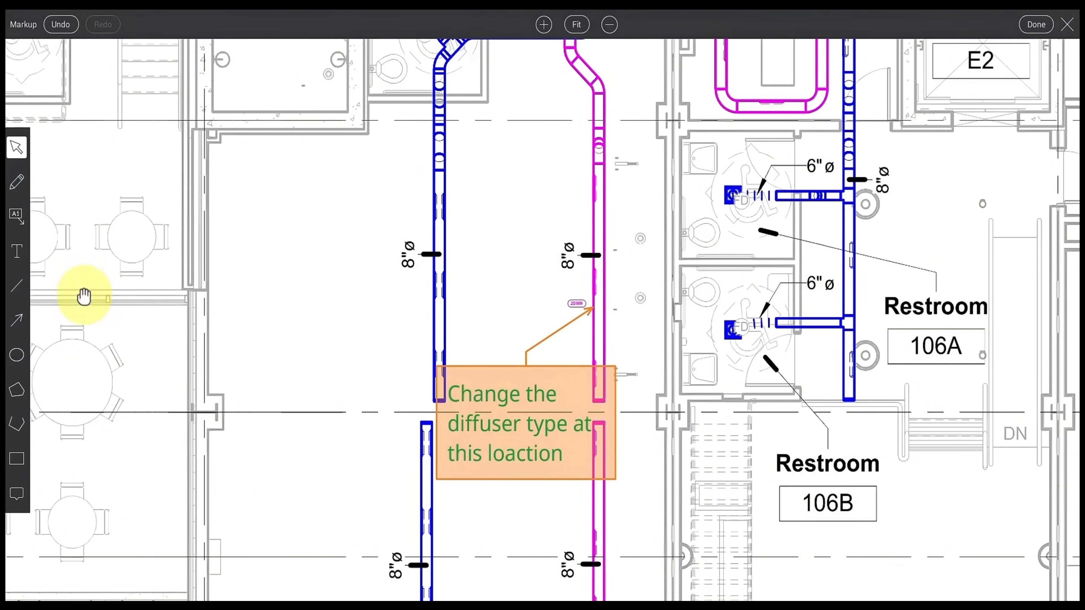
Step: Finish the callout markup and check its entries in the issue's chat before returning to the issue details
scroll(516, 319, "down", 2)
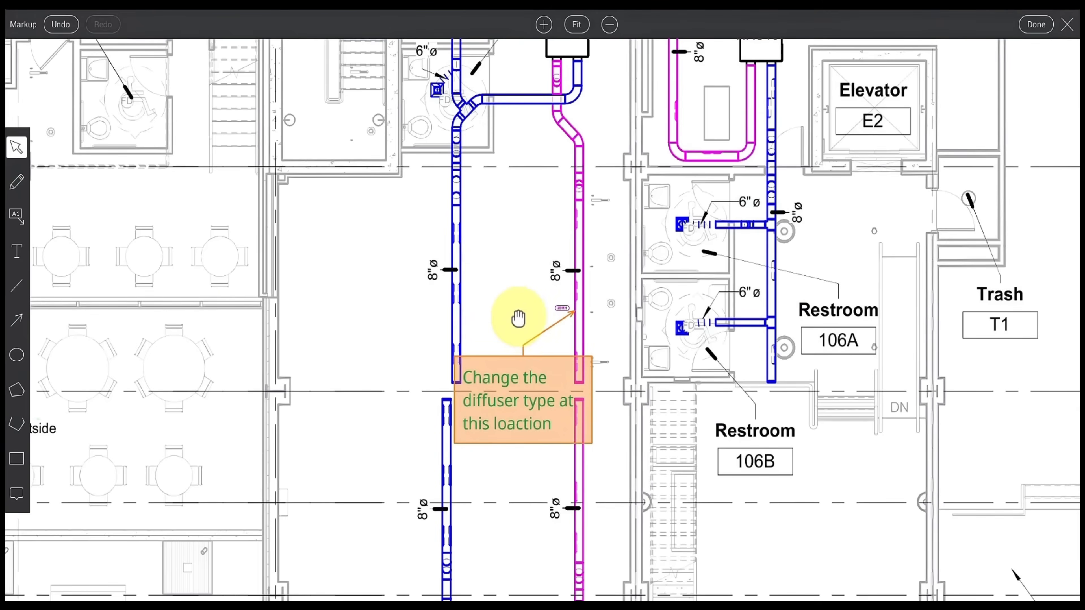
scroll(519, 319, "down", 1)
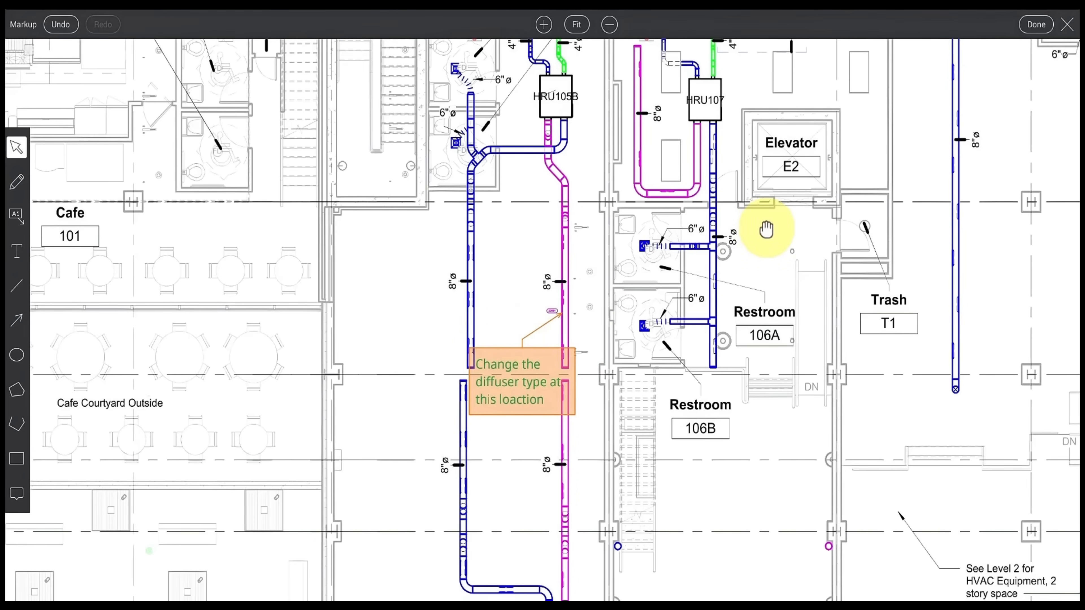
left_click(1036, 24)
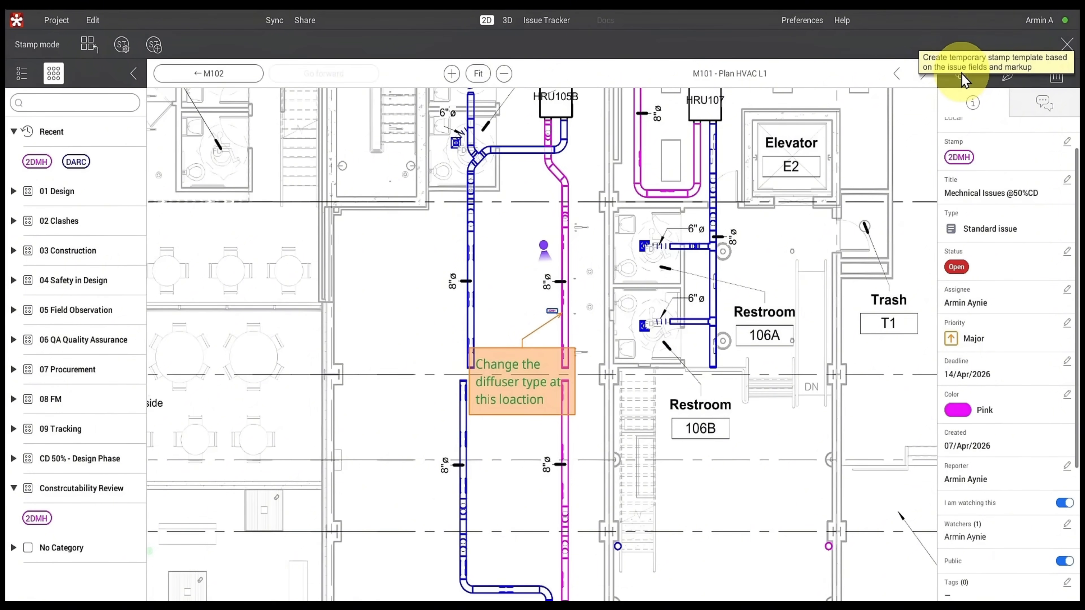
left_click(1032, 108)
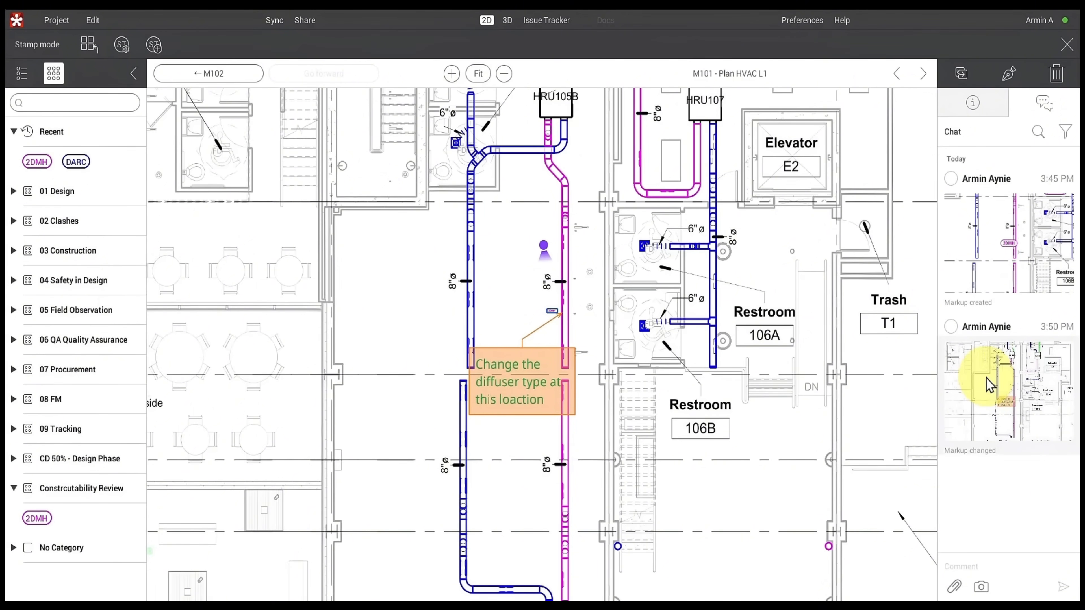
left_click(1017, 398)
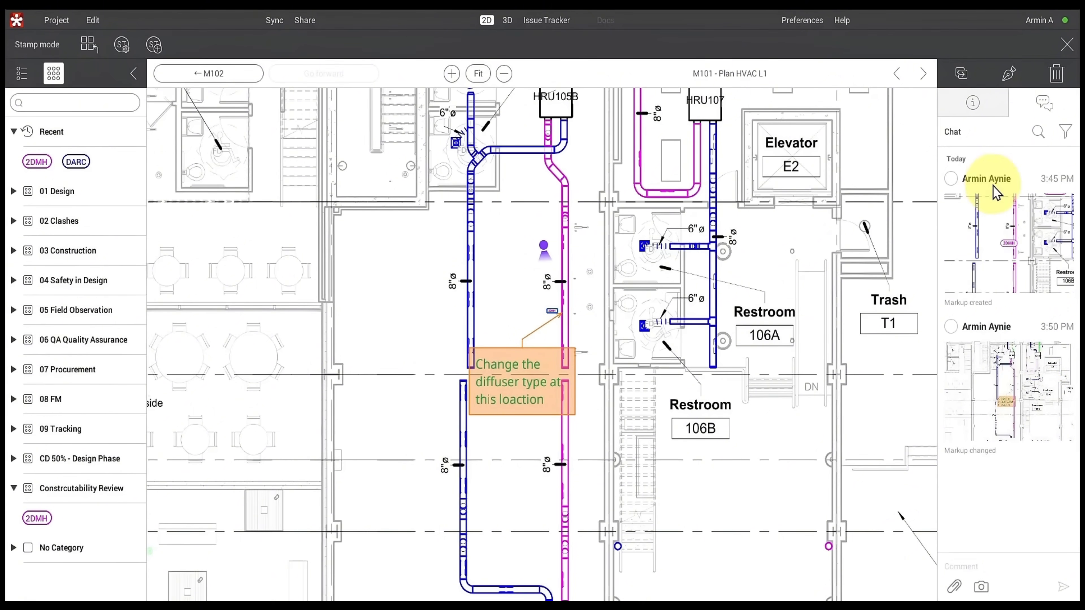
left_click(1006, 110)
Step: Place another 2DMH stamp from the Constrcutability Review category by Restroom 106B, just below the lower blue branch duct
scroll(642, 344, "up", 3)
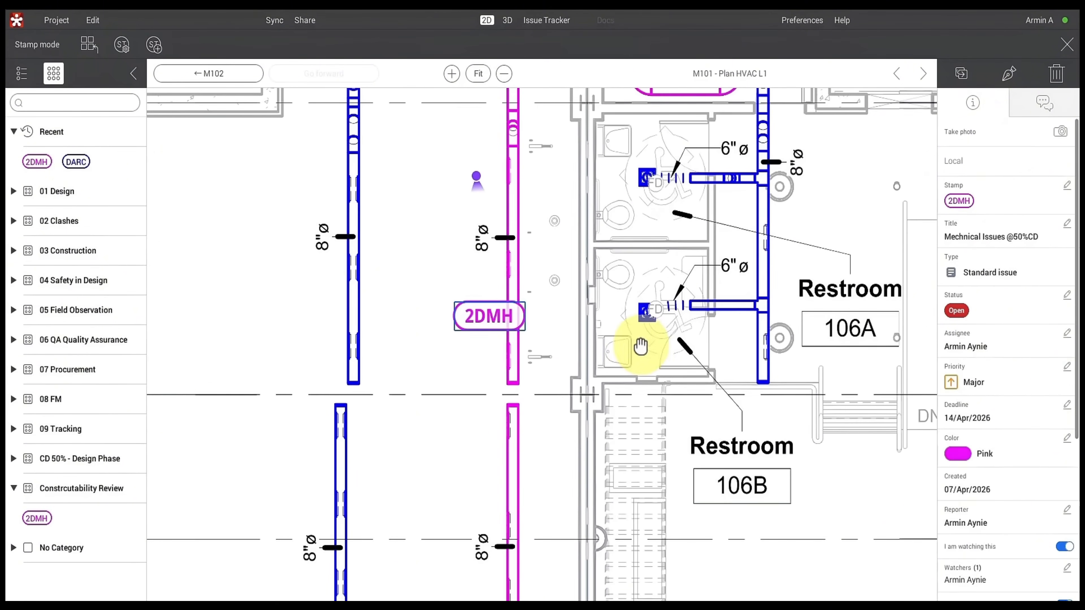
scroll(427, 342, "down", 4)
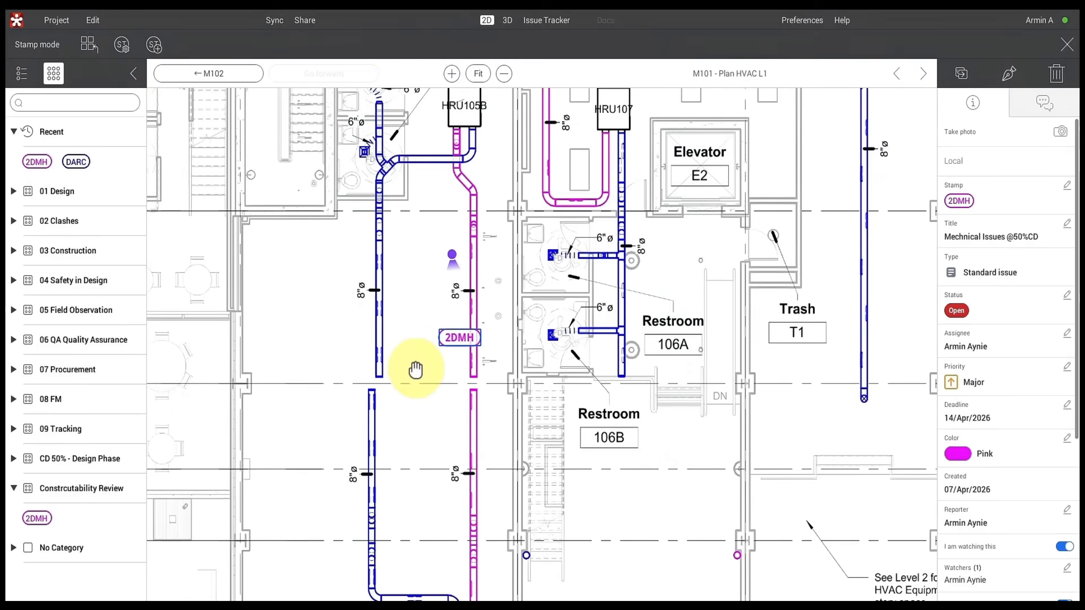
scroll(504, 387, "right", 1)
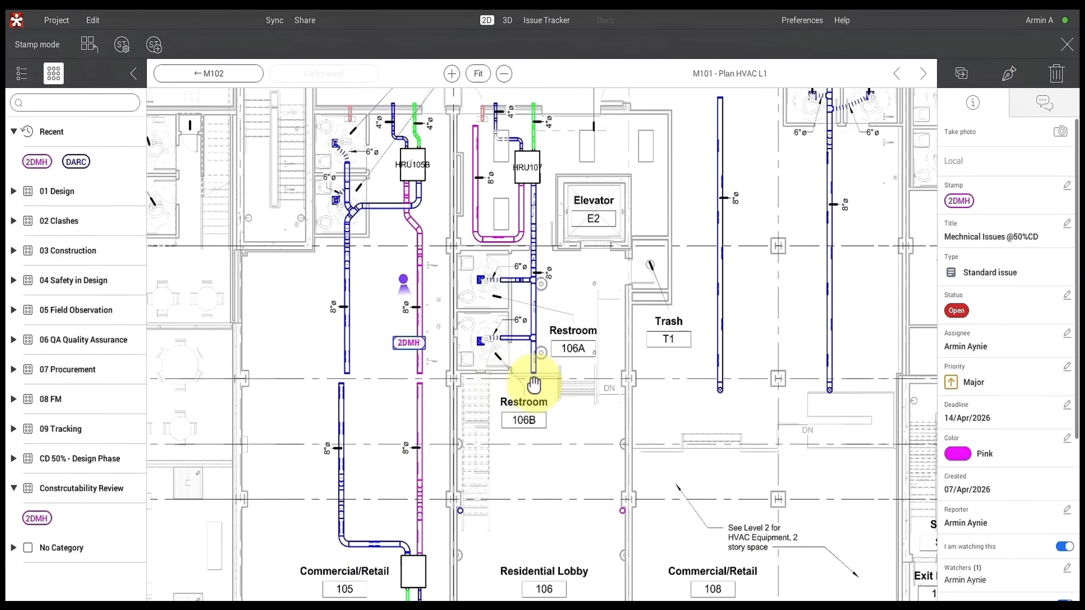
scroll(495, 361, "up", 3)
scroll(491, 357, "up", 2)
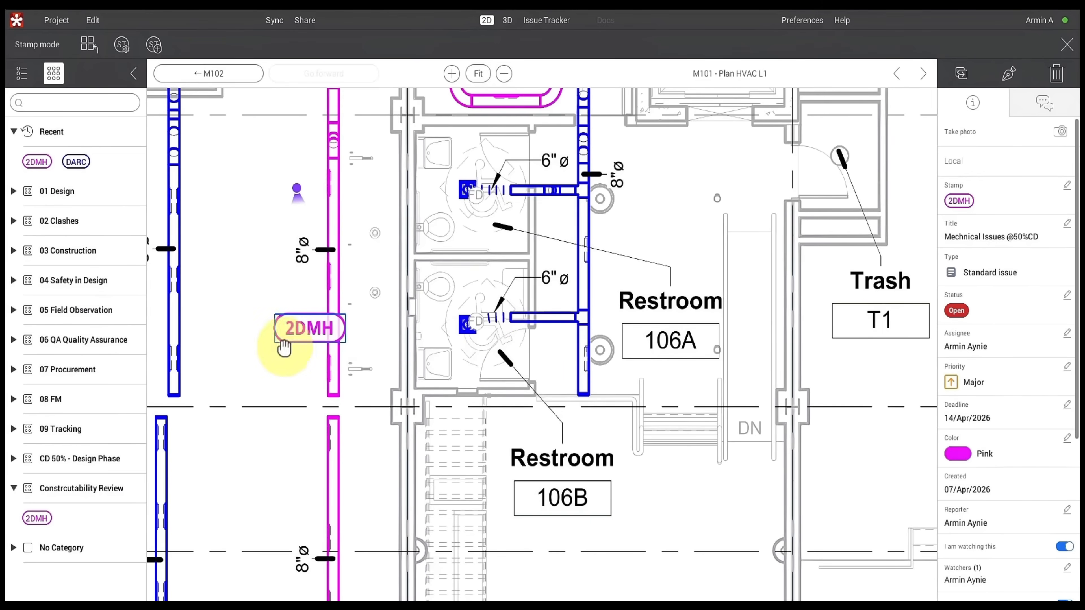
left_click(37, 518)
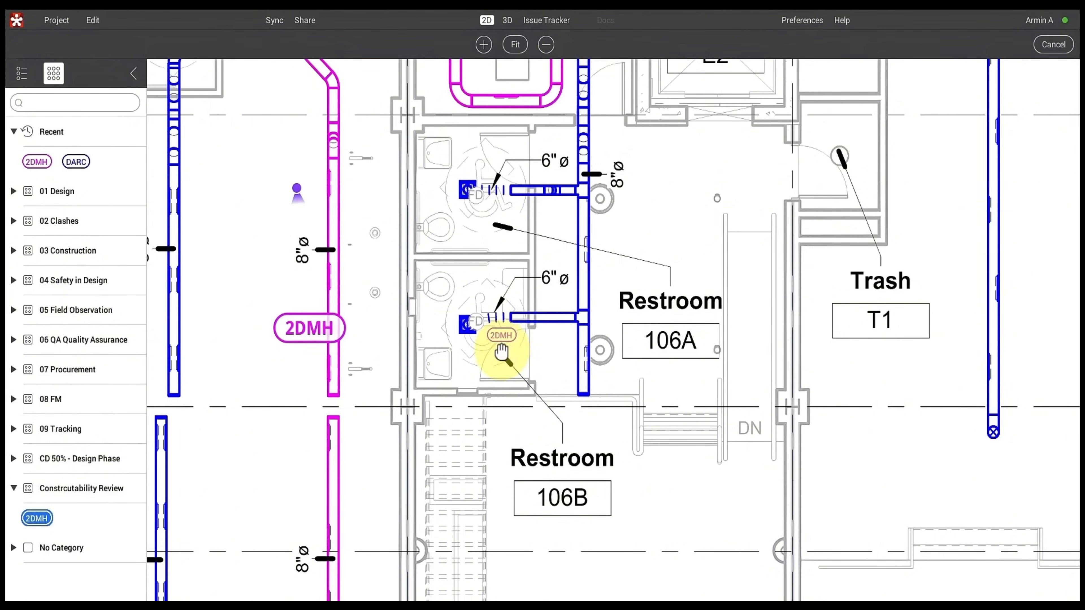
left_click(535, 364)
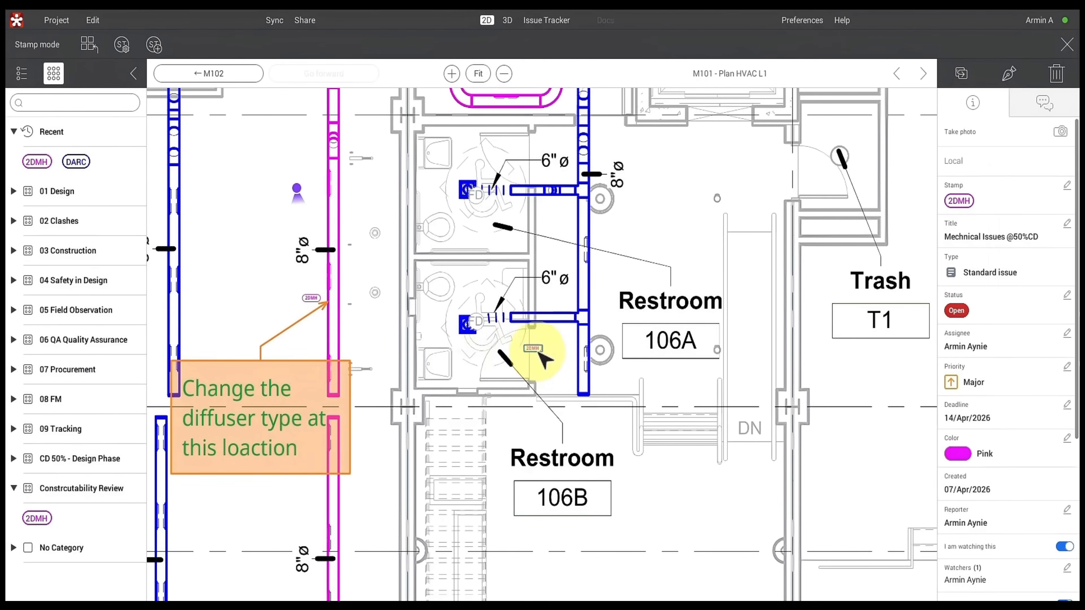
mouse_move(532, 351)
left_mouse_down()
mouse_move(516, 342)
mouse_move(543, 345)
left_mouse_up()
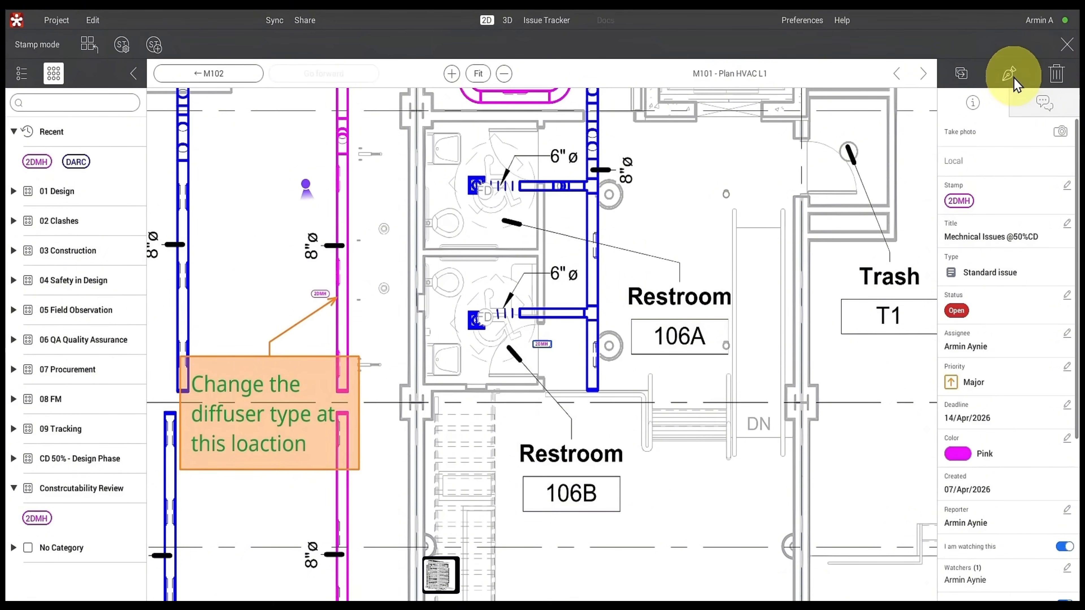
Step: Start a markup on the new stamp and add a text box reading "Change flex to solid" over the lower restroom's flex duct
left_click(1008, 73)
left_click(17, 251)
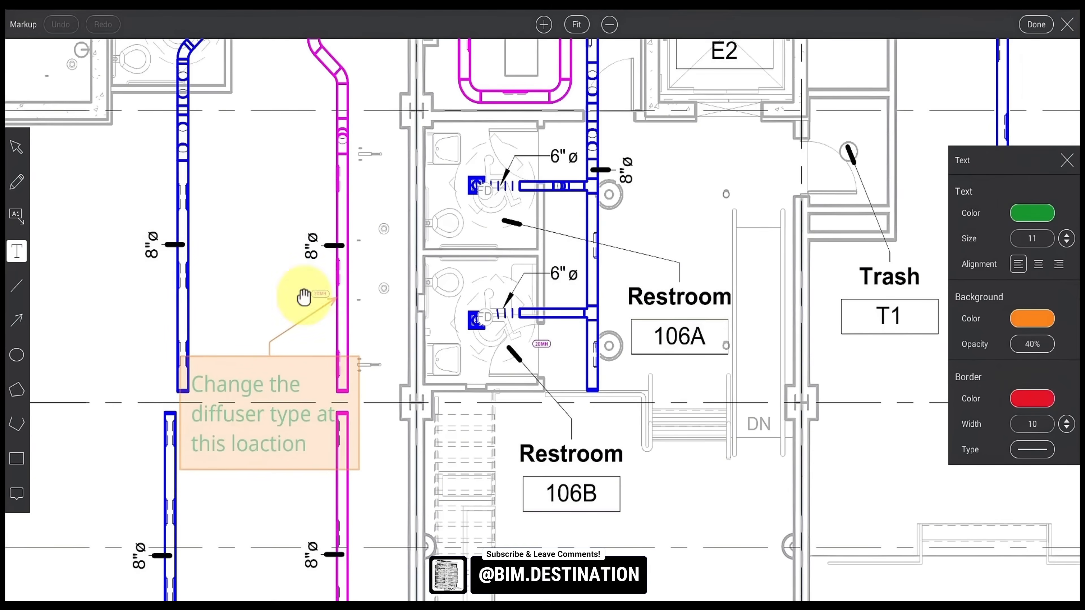
left_click(498, 305)
left_click_drag(499, 304, 574, 301)
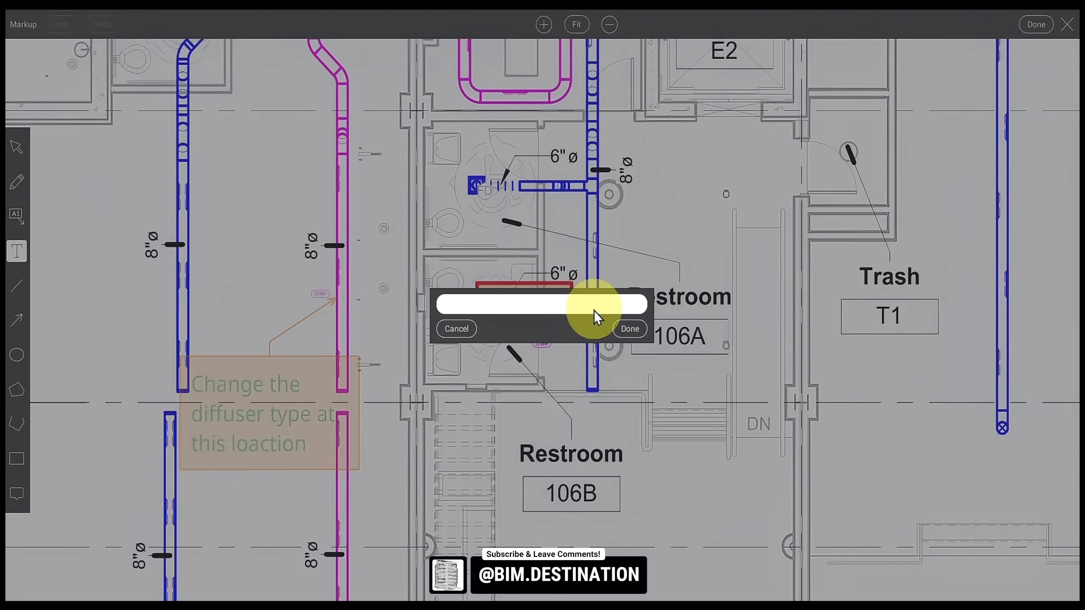
type("Change ")
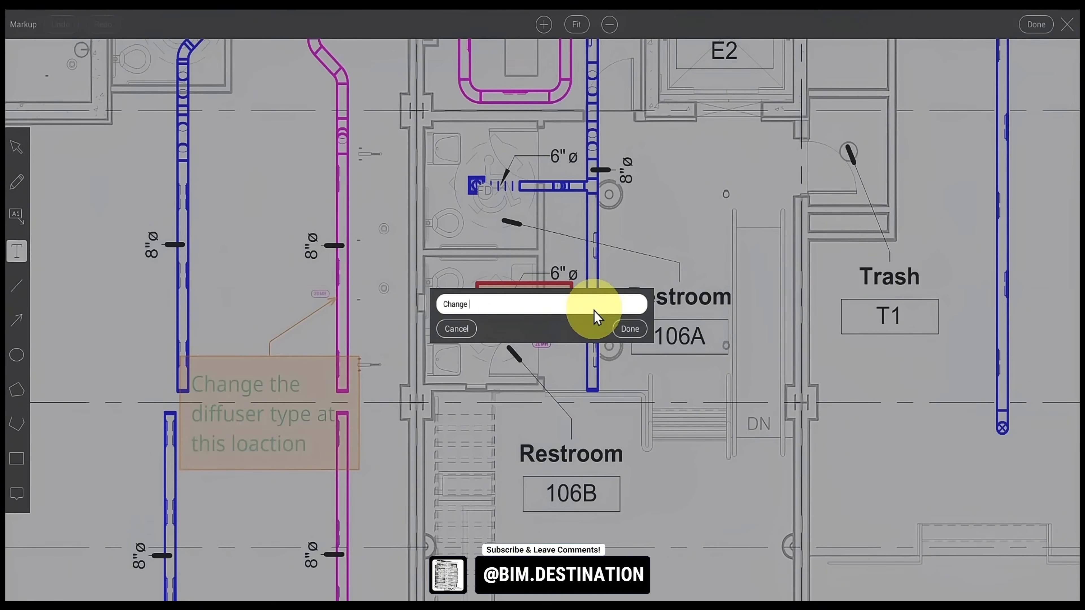
type("flex to solid")
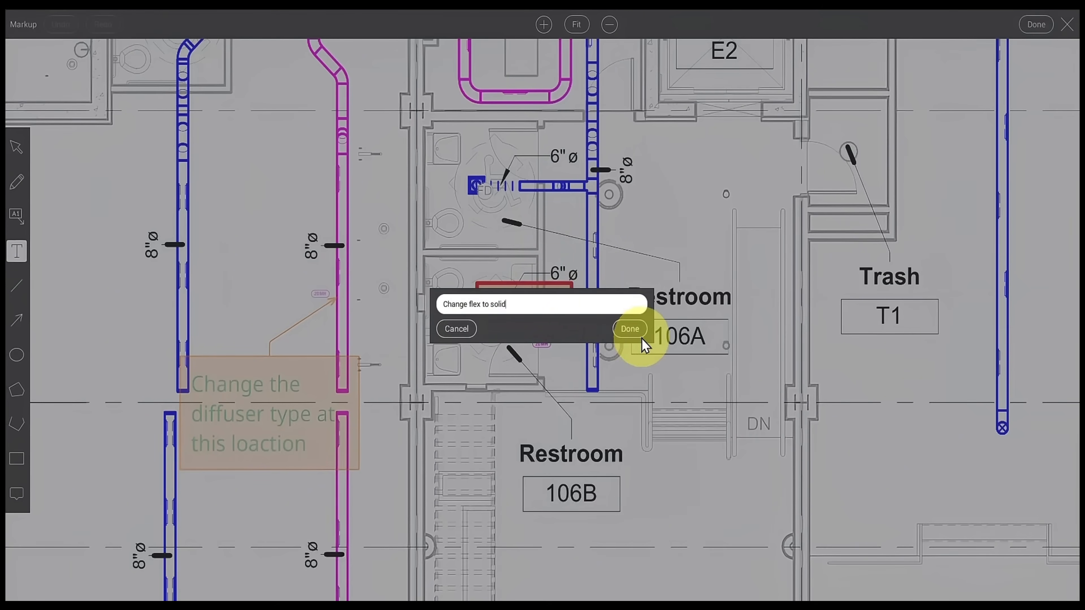
left_click(630, 329)
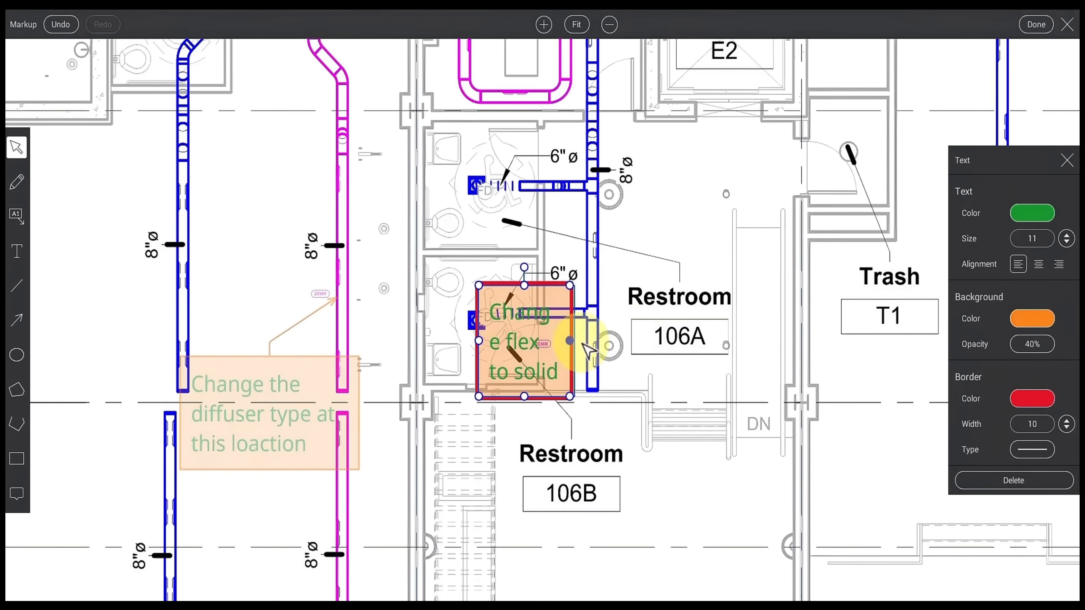
Step: Widen and shorten the text box to two lines, position it just above the lower blue branch duct, and finish the markup
left_click_drag(570, 341, 627, 355)
left_click_drag(554, 397, 547, 277)
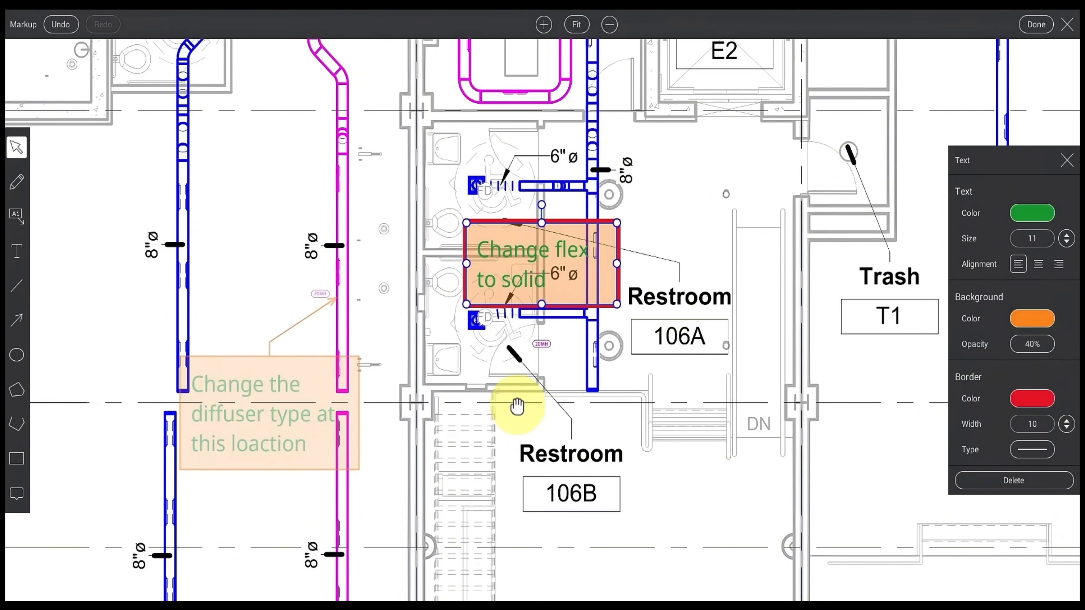
left_click(1035, 25)
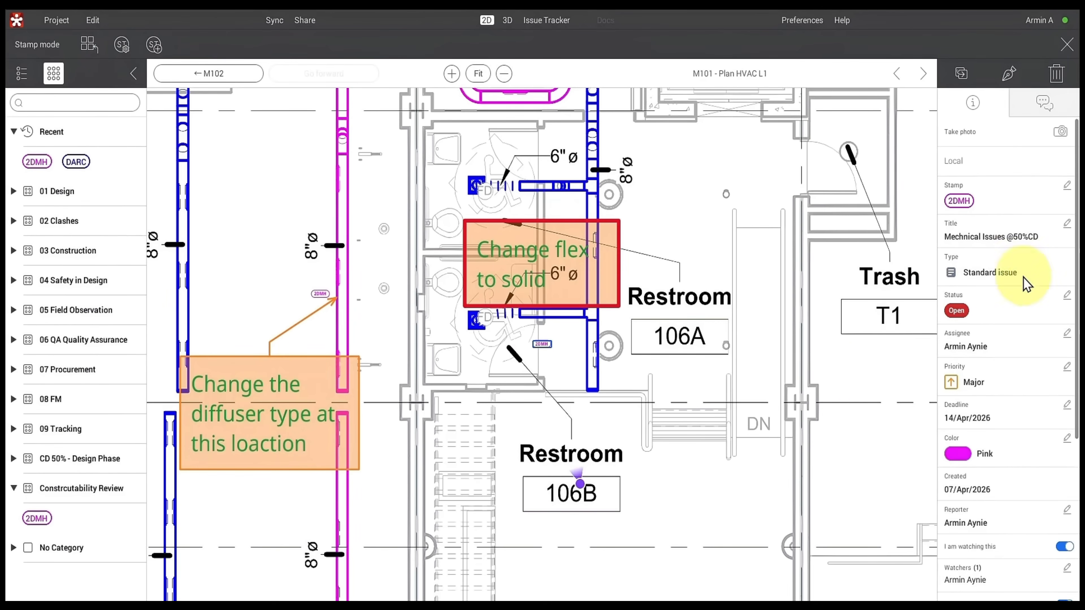
Step: Check the new issue's chat, and review both 2DMH issues with their sheet locations, chats and details in the Issue Tracker
left_click(1009, 104)
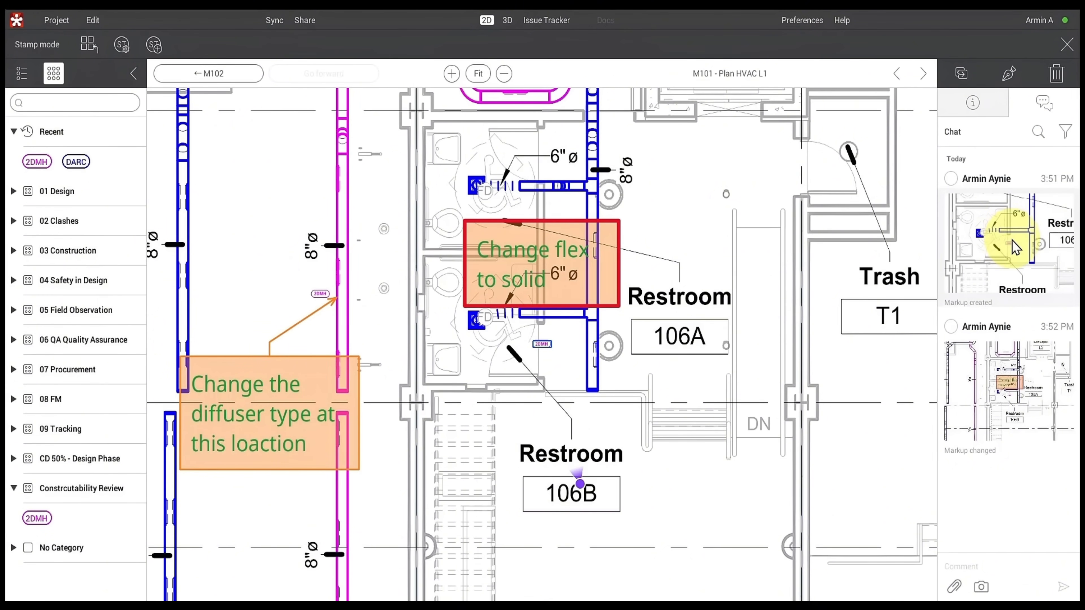
left_click(563, 25)
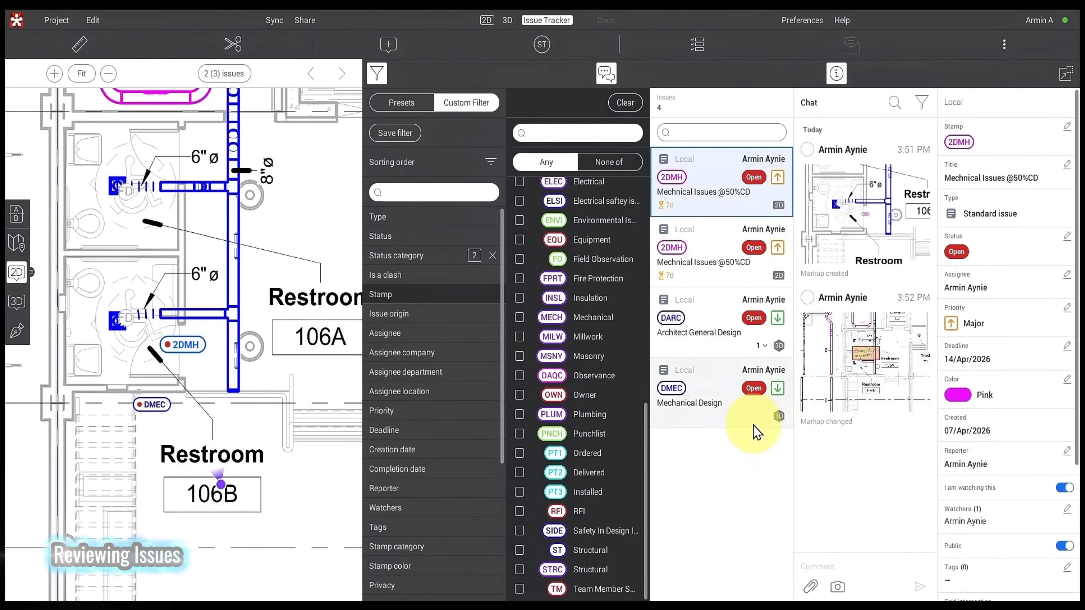
left_click(721, 263)
left_click(716, 211)
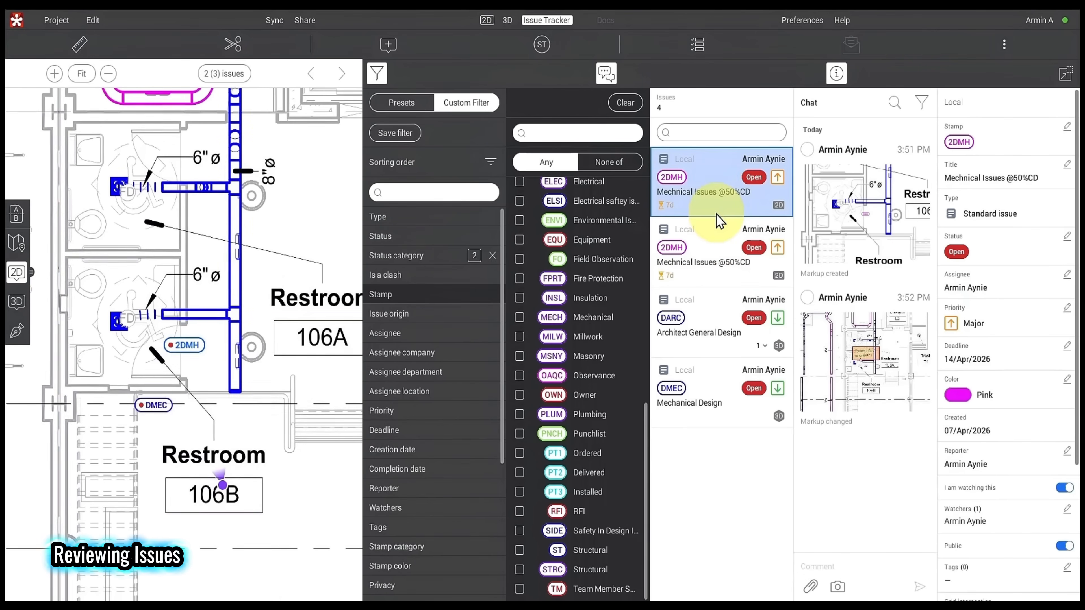
left_click(738, 276)
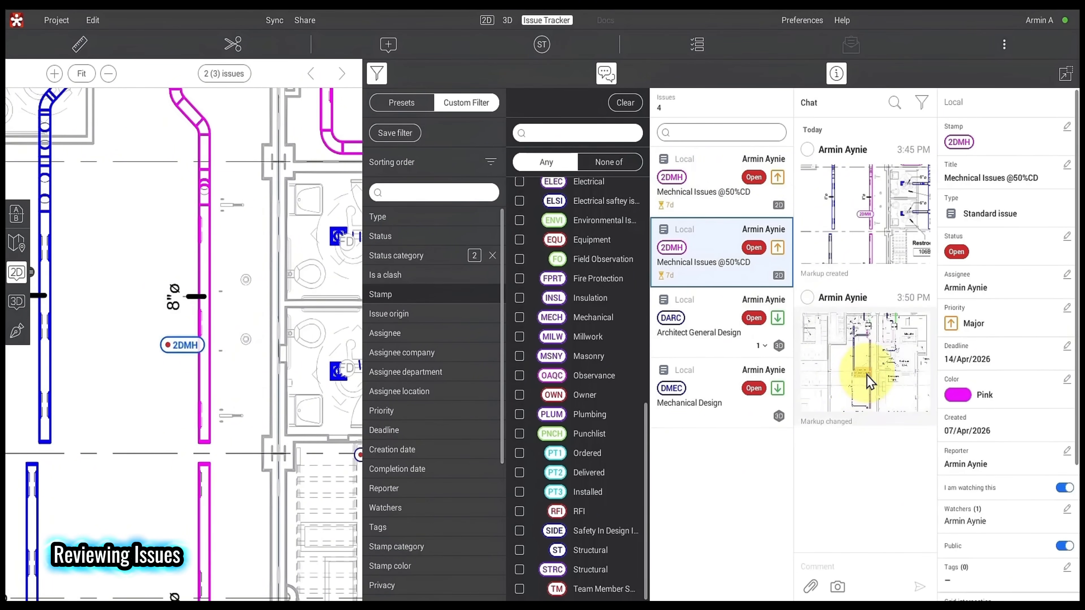
left_click(711, 205)
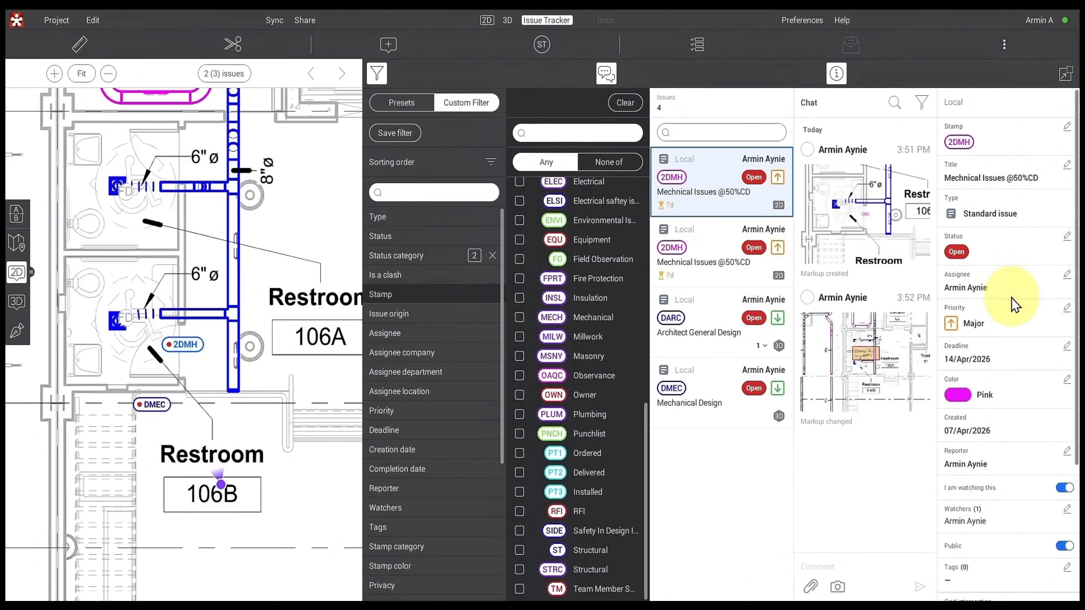
scroll(1013, 262, "down", 5)
scroll(1015, 260, "up", 5)
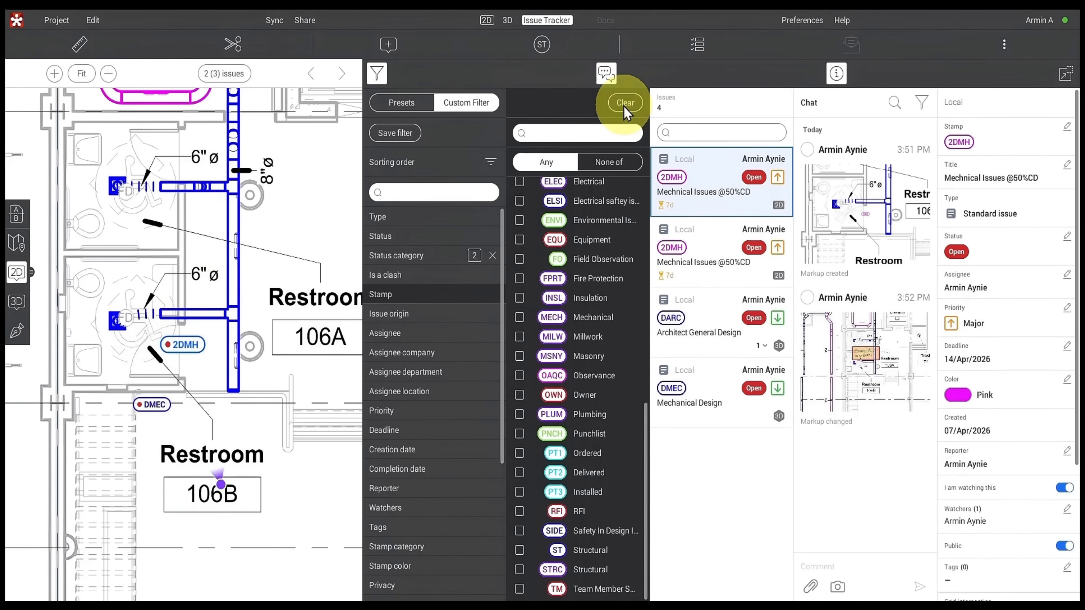
Step: Apply a custom filter limiting the issue list to the 2DMH stamp, and hide the filter options
left_click(405, 105)
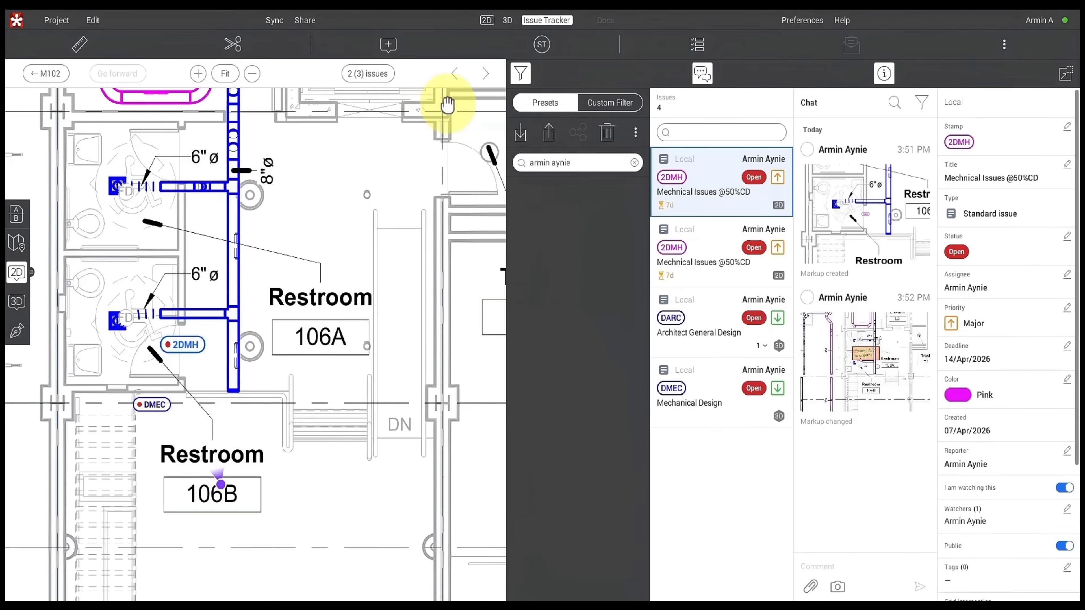
left_click(619, 103)
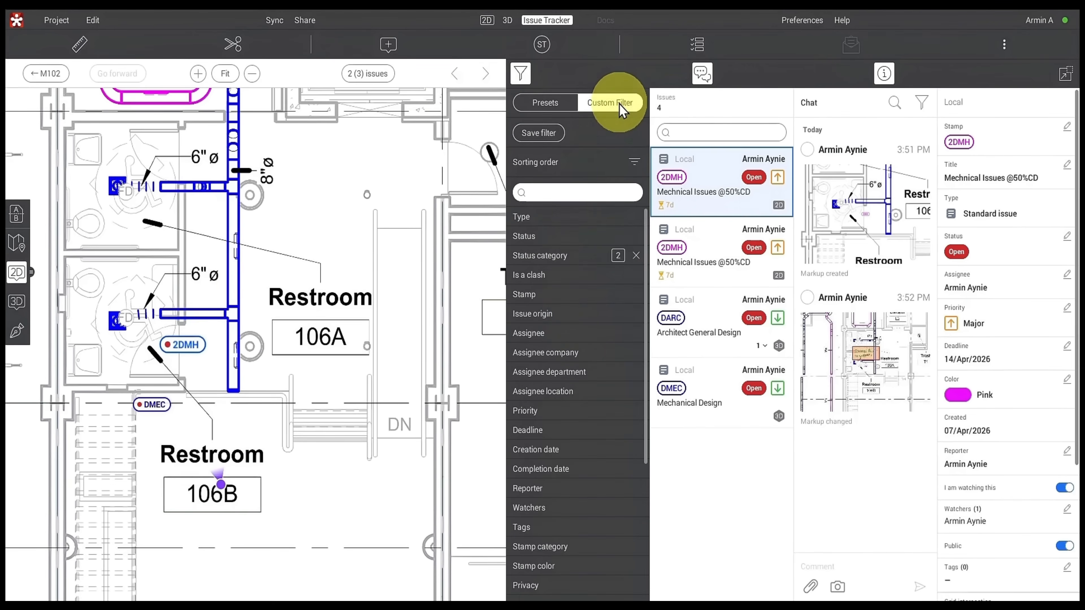
left_click(543, 294)
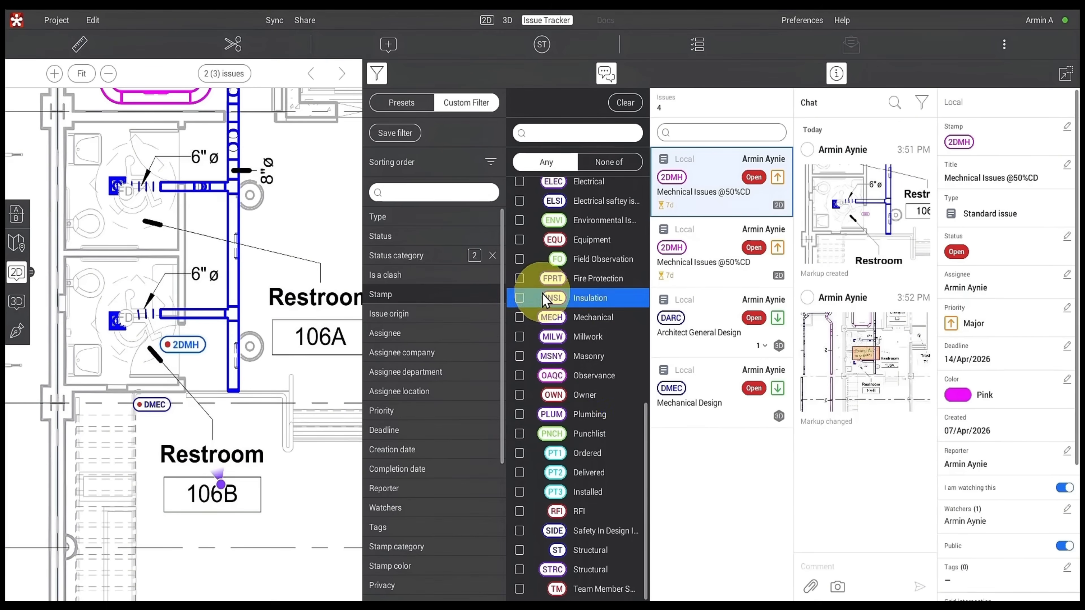
left_click(582, 435)
scroll(580, 438, "up", 7)
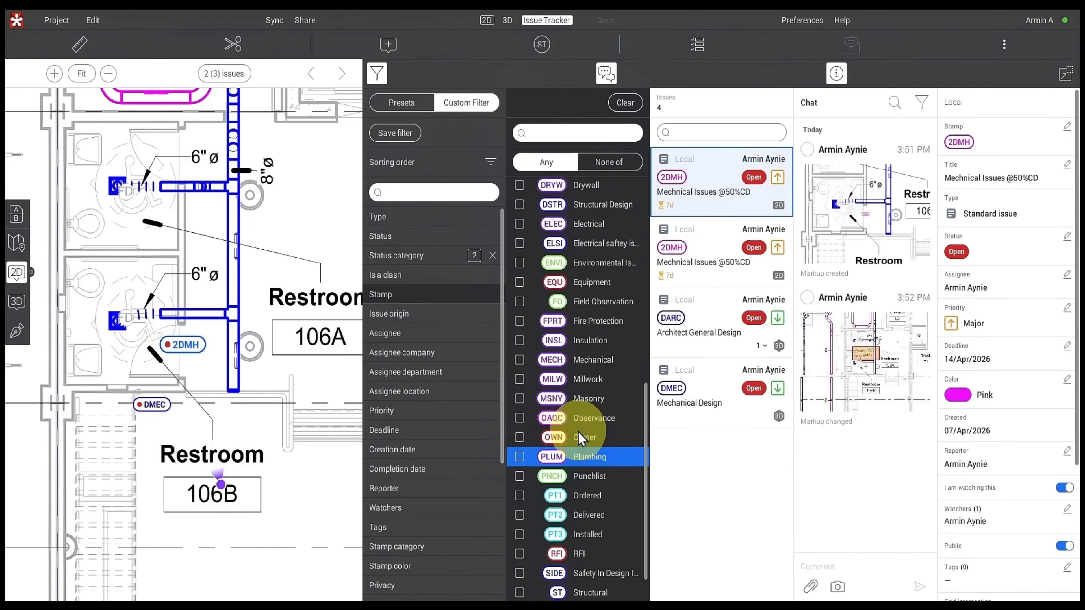
scroll(580, 438, "up", 4)
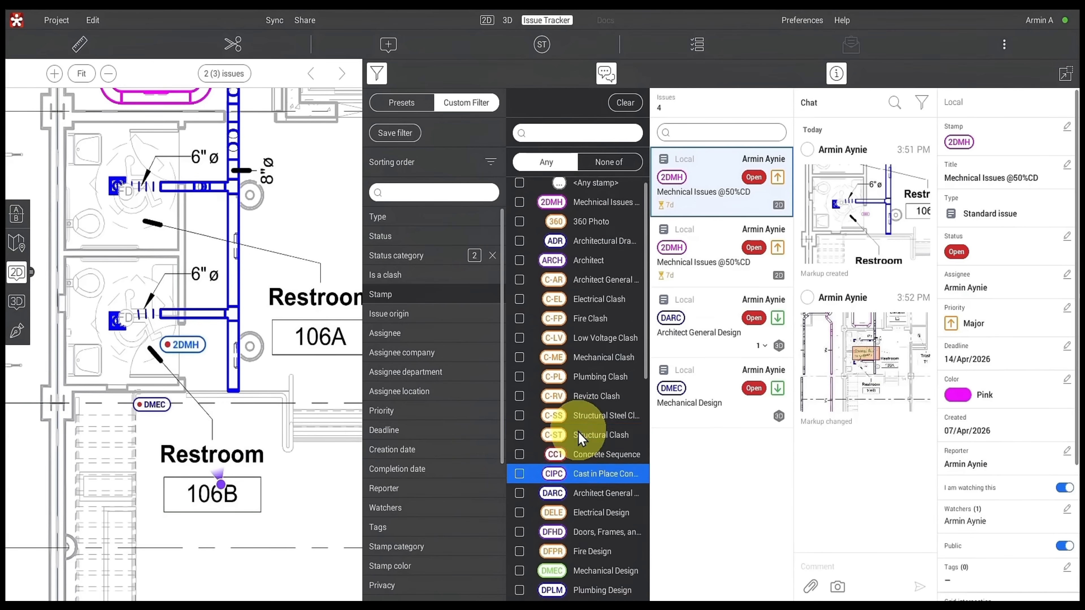
left_click(522, 212)
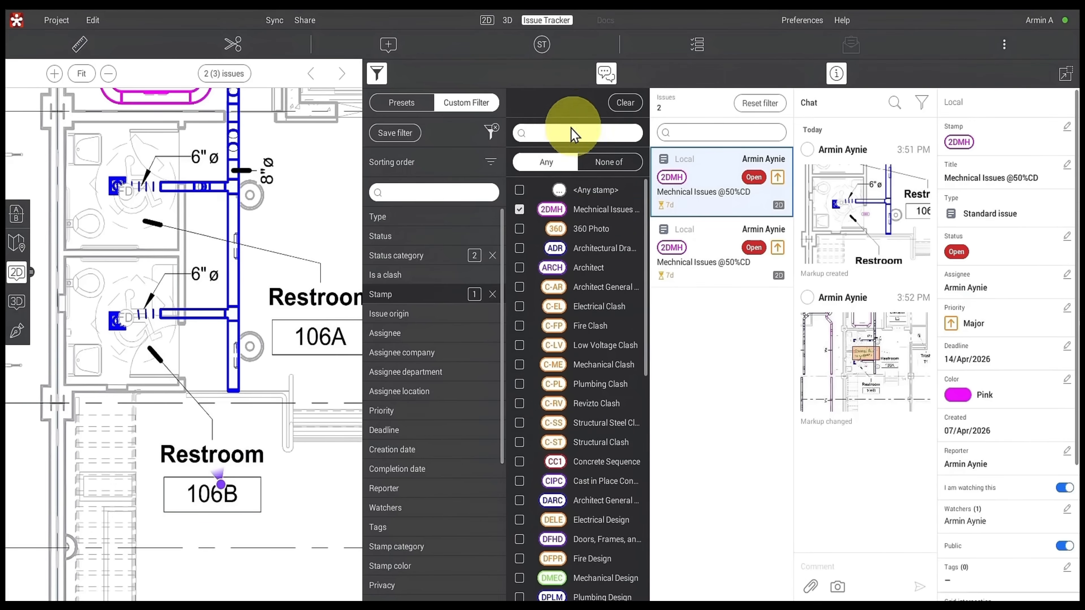
left_click(377, 73)
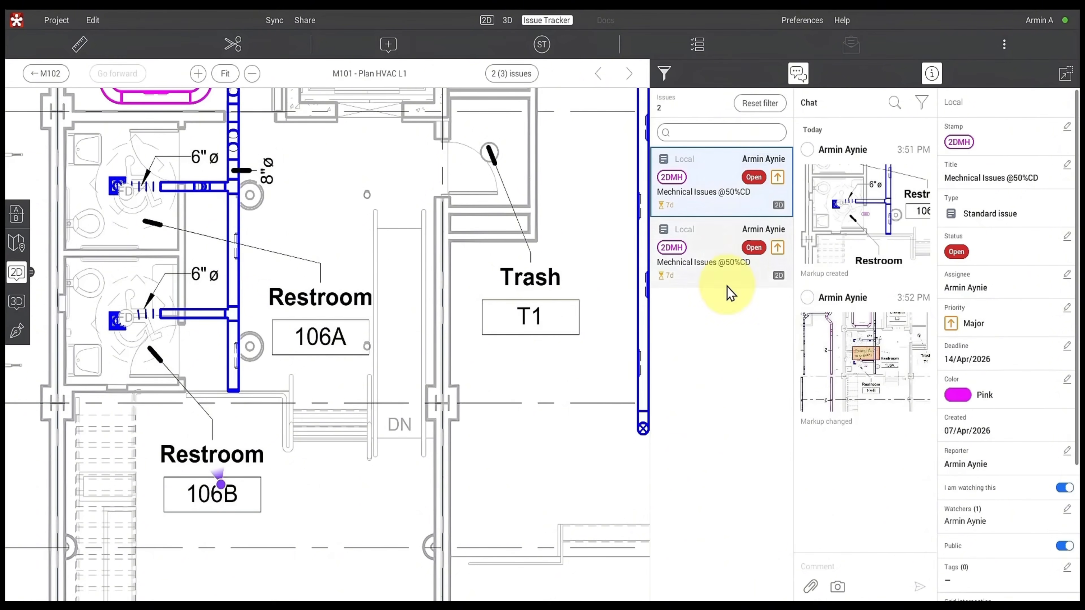